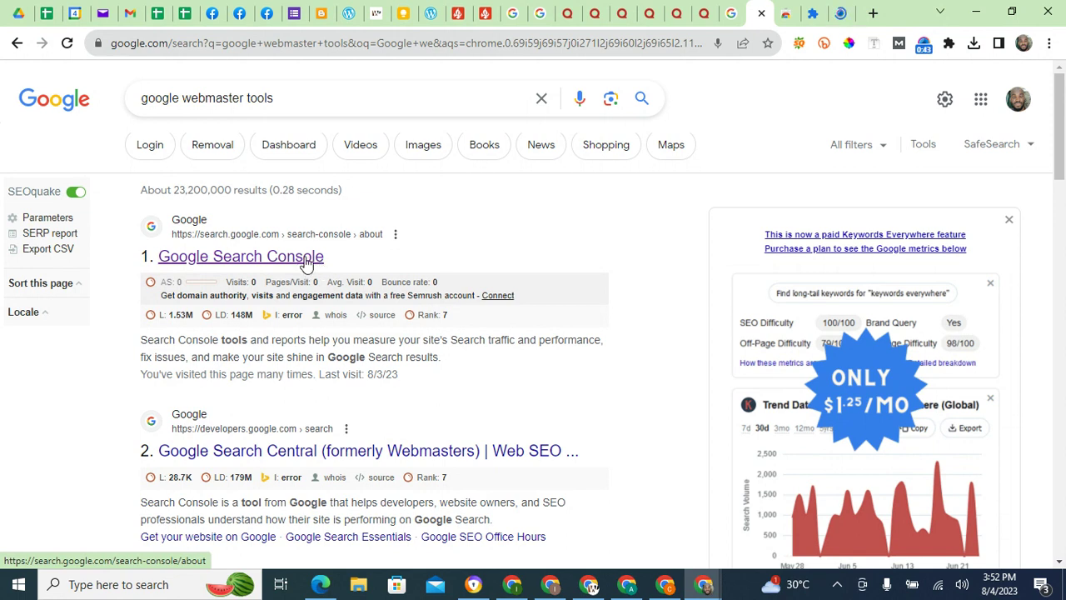
Open Google Search Console from the search results and begin adding a new URL prefix property.
left_click(306, 260)
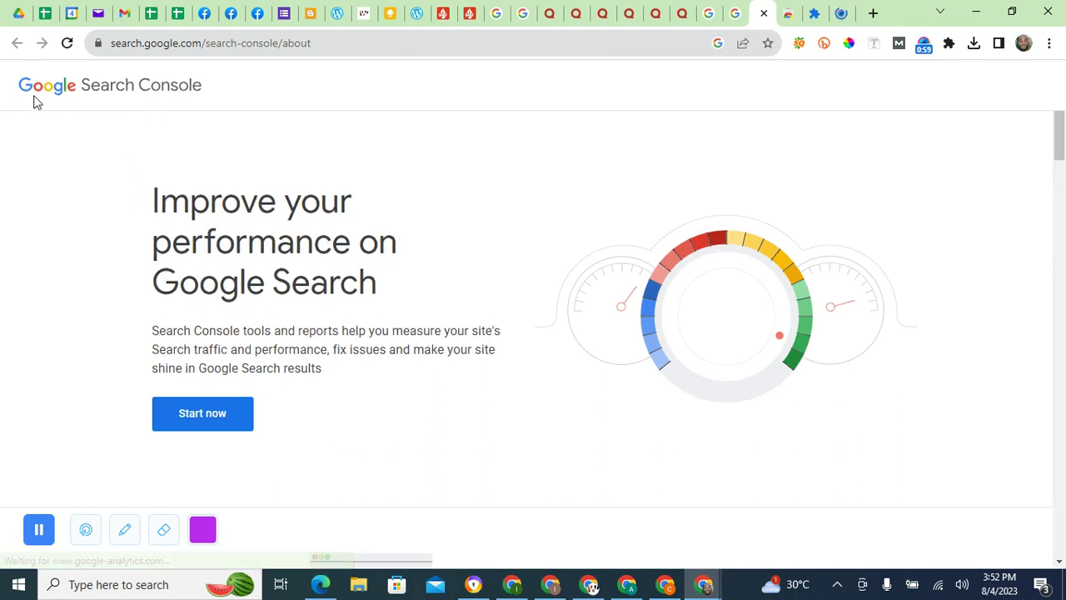
left_click(218, 424)
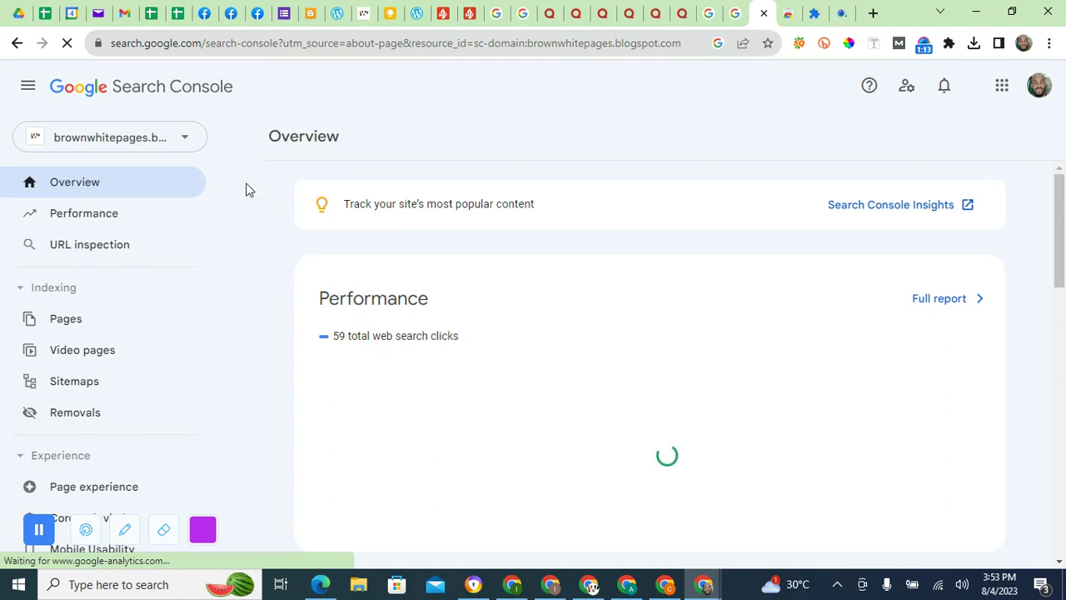
left_click(166, 144)
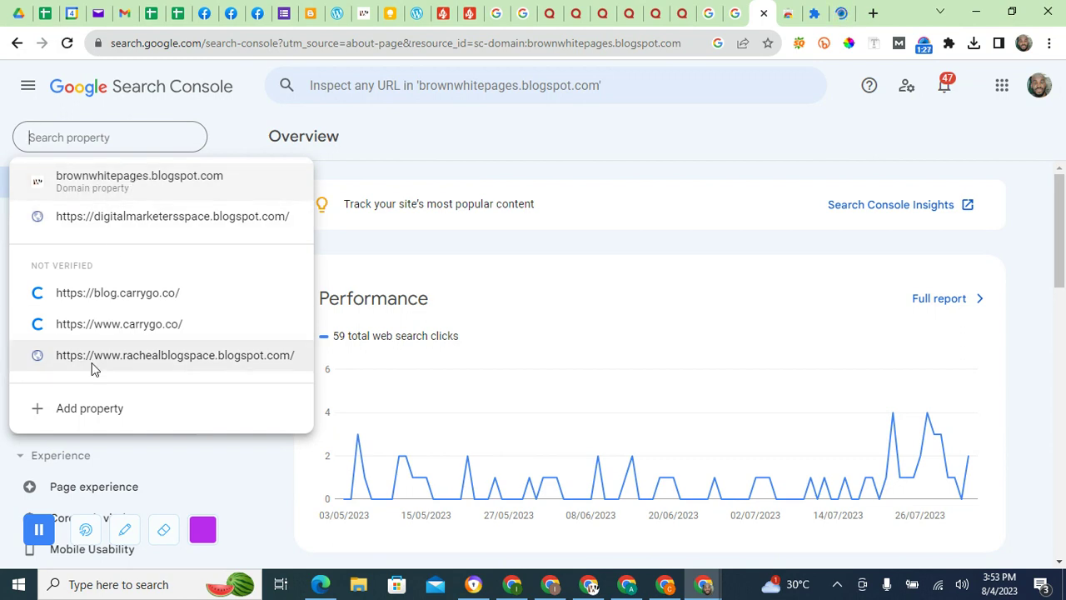
left_click(85, 410)
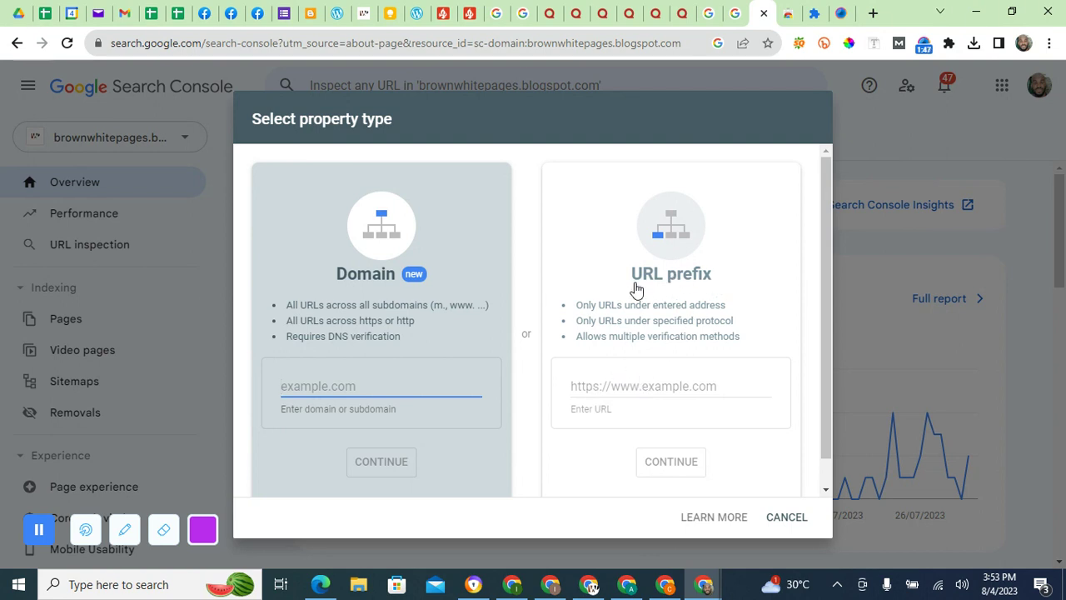
left_click(676, 381)
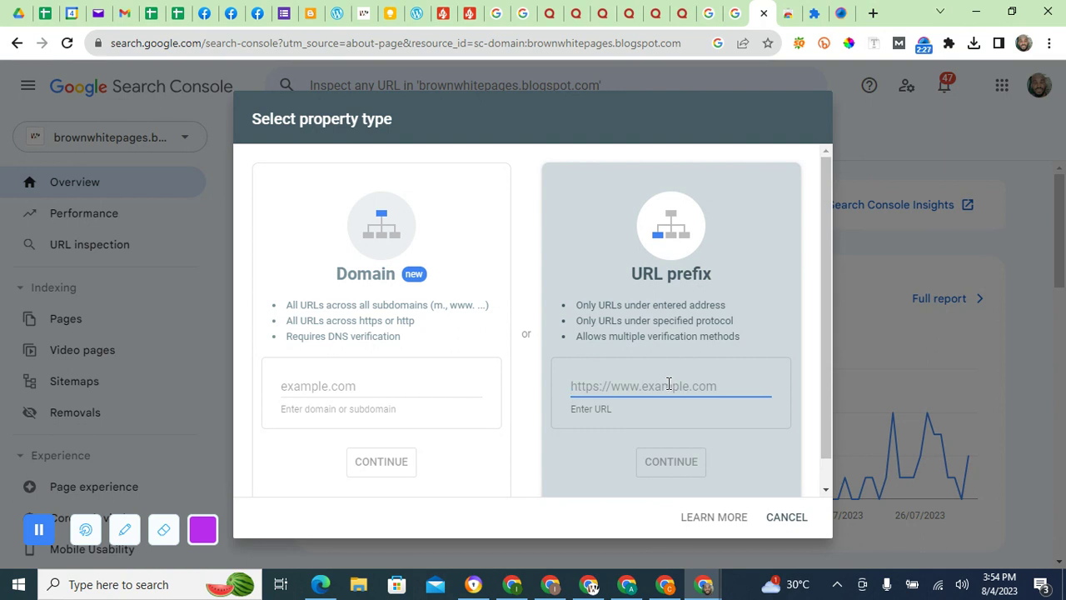
left_click(390, 15)
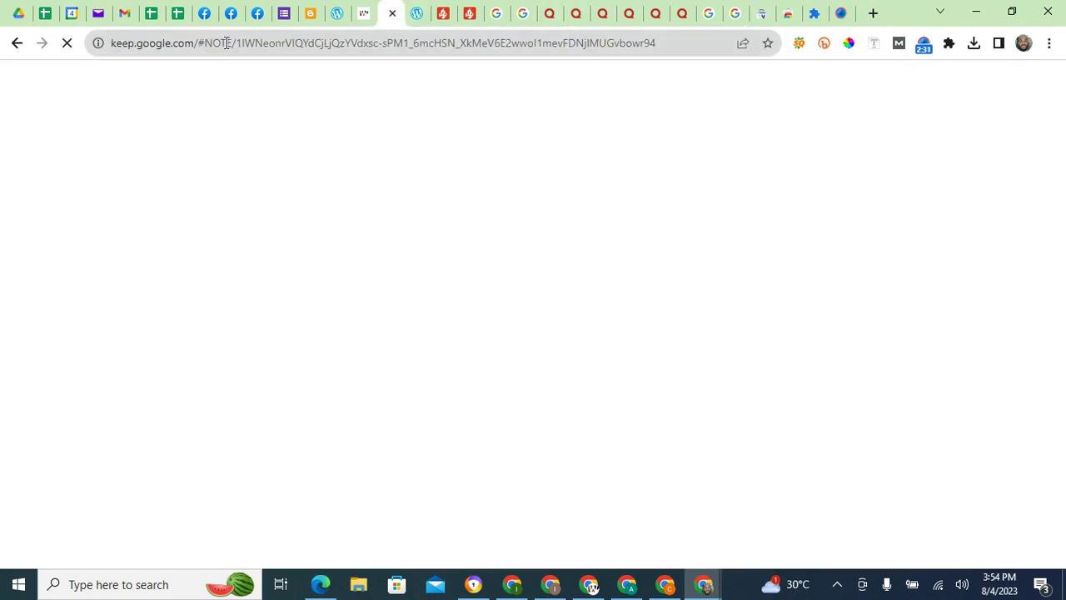
left_click(364, 15)
left_click(219, 46)
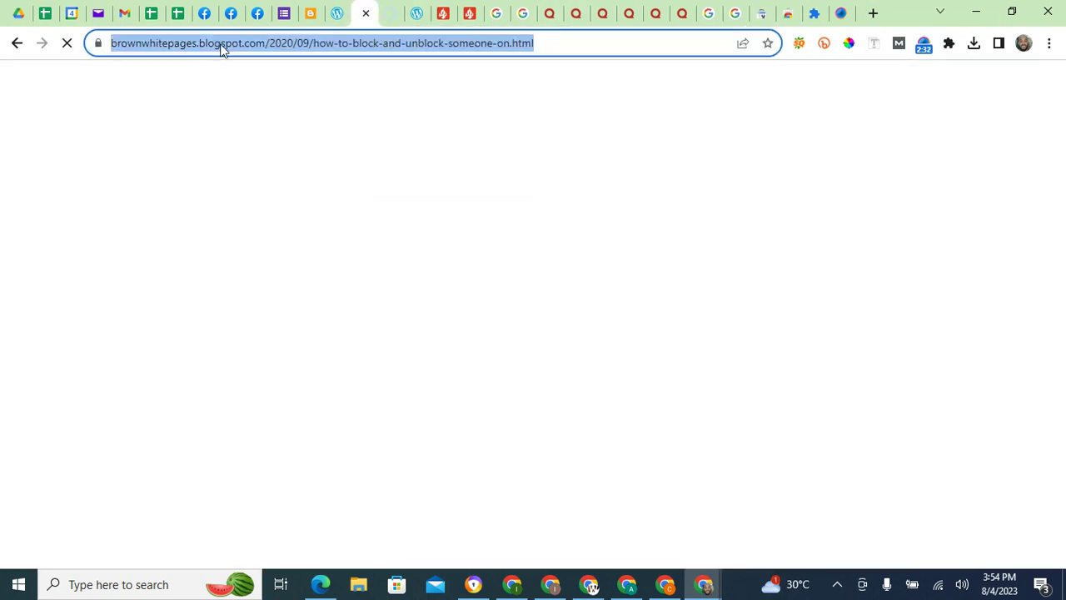
left_click(265, 43)
left_click_drag(305, 42, 97, 44)
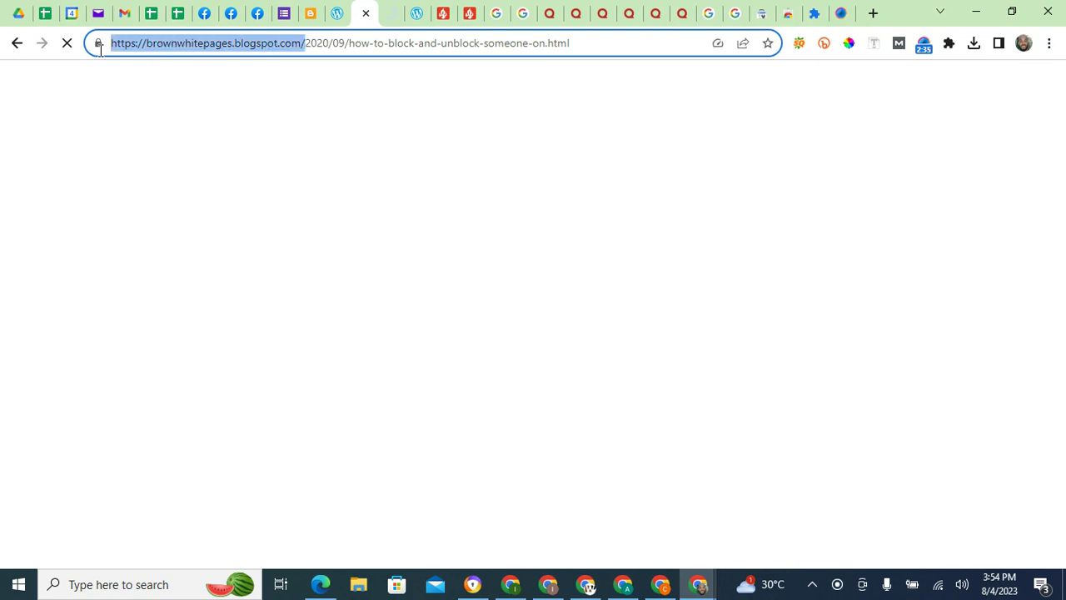
right_click(133, 48)
left_click(215, 155)
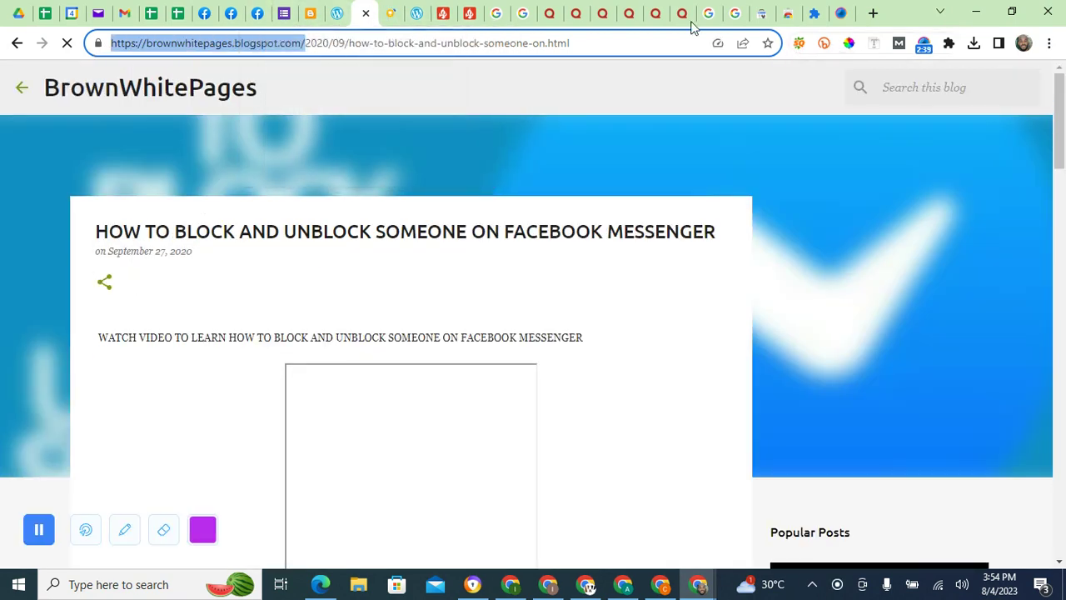
left_click(763, 17)
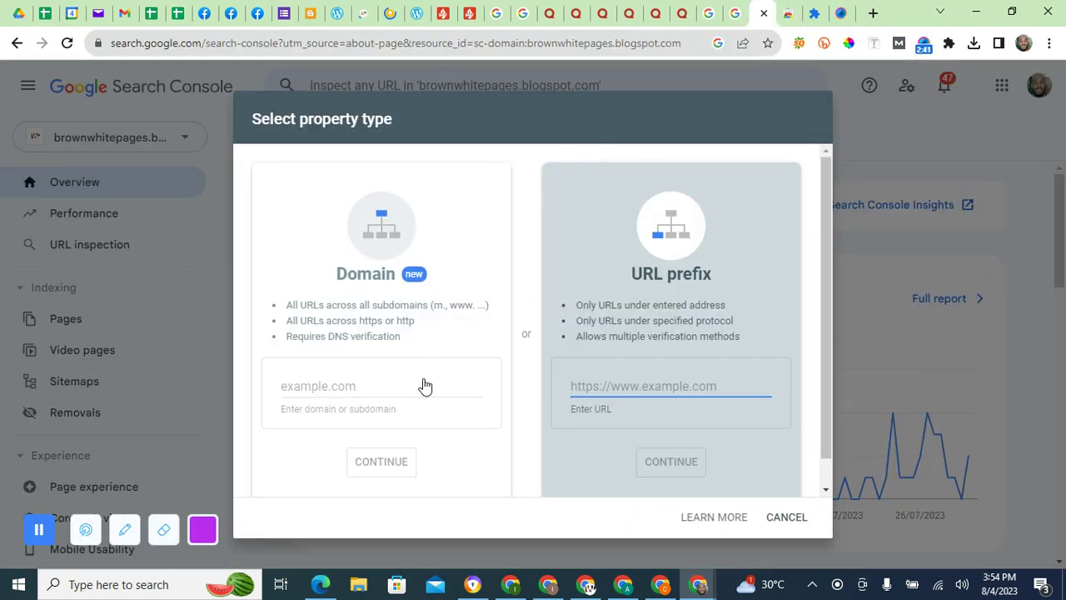
right_click(648, 388)
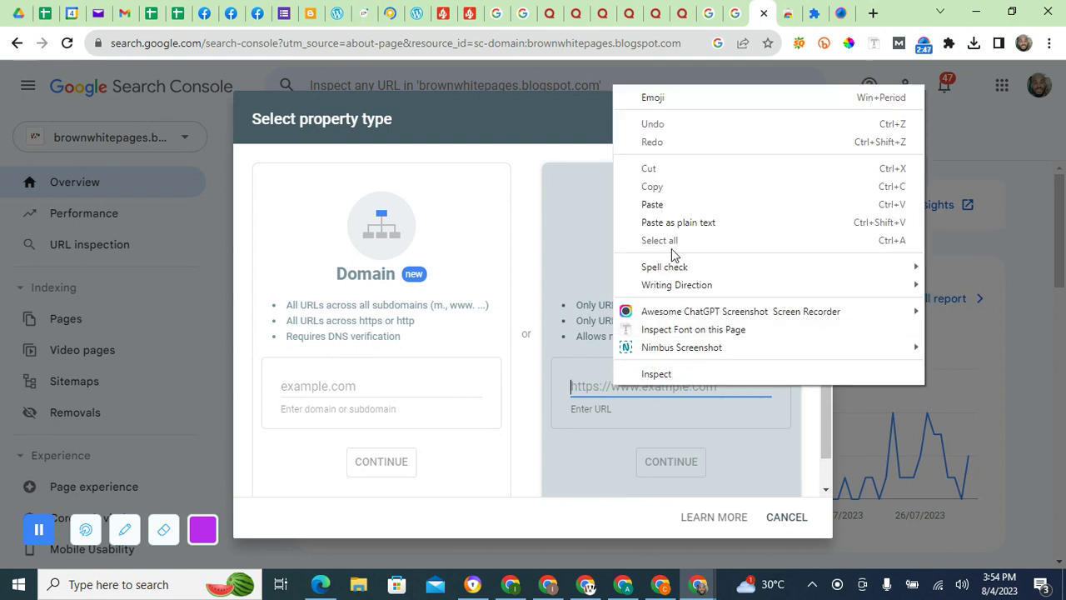
left_click(670, 205)
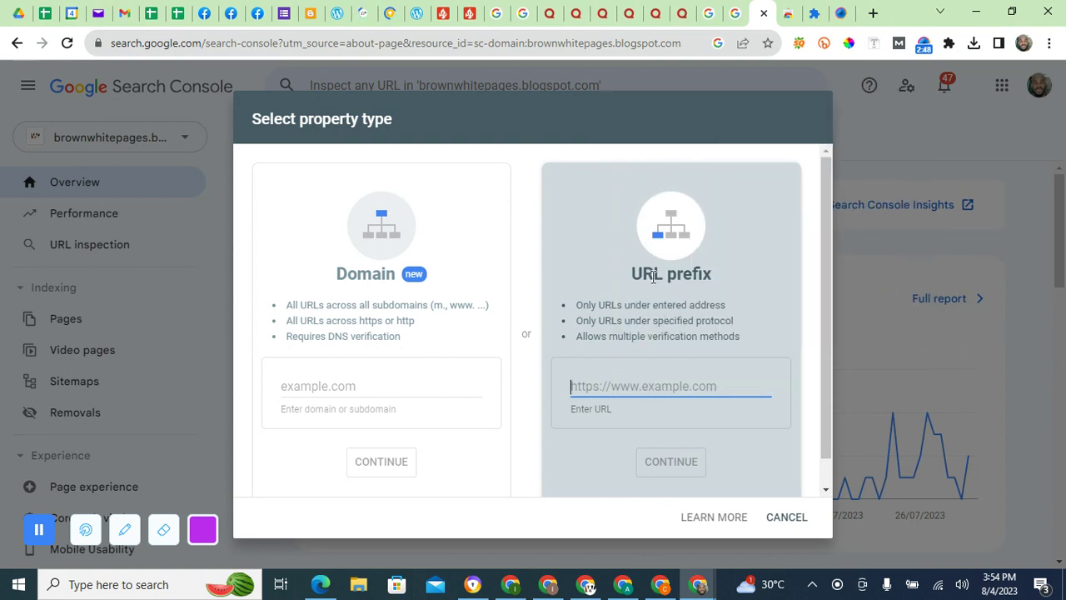
double_click(743, 388)
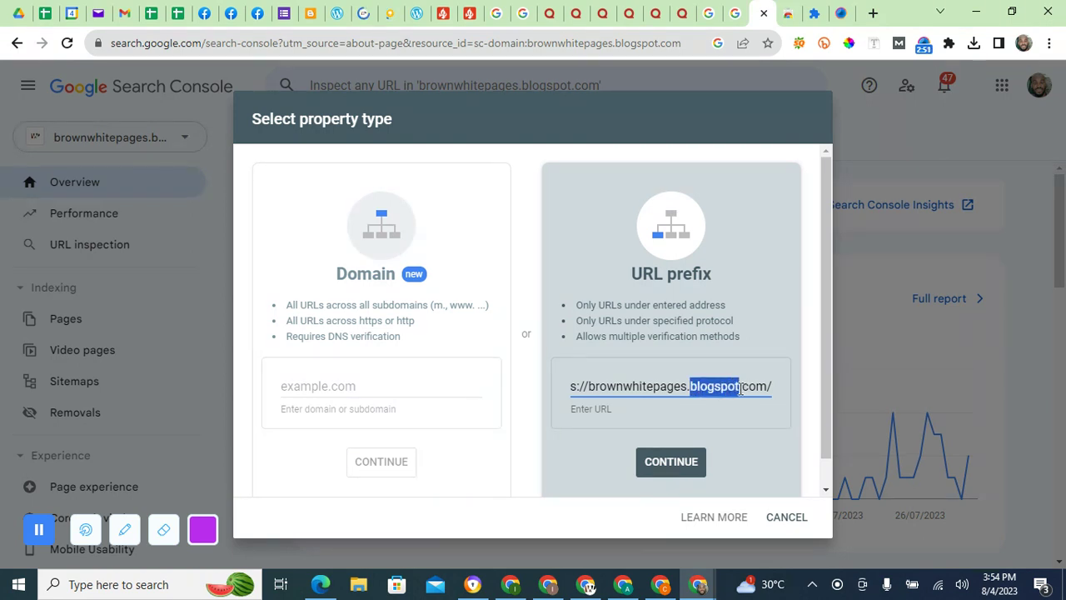
key("BackSpace")
key("BackSpace")
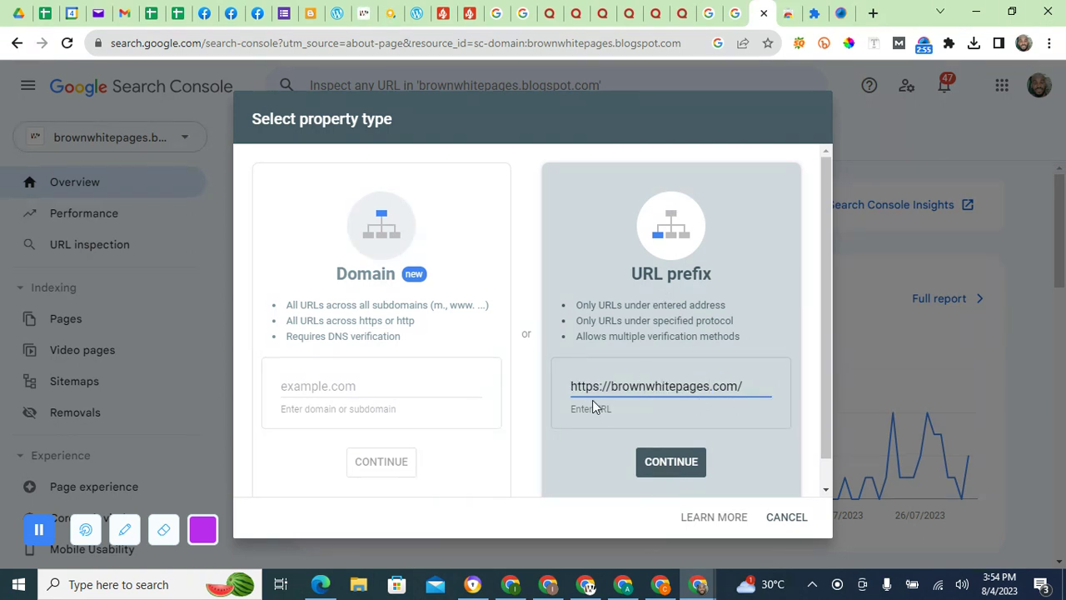
left_click(670, 471)
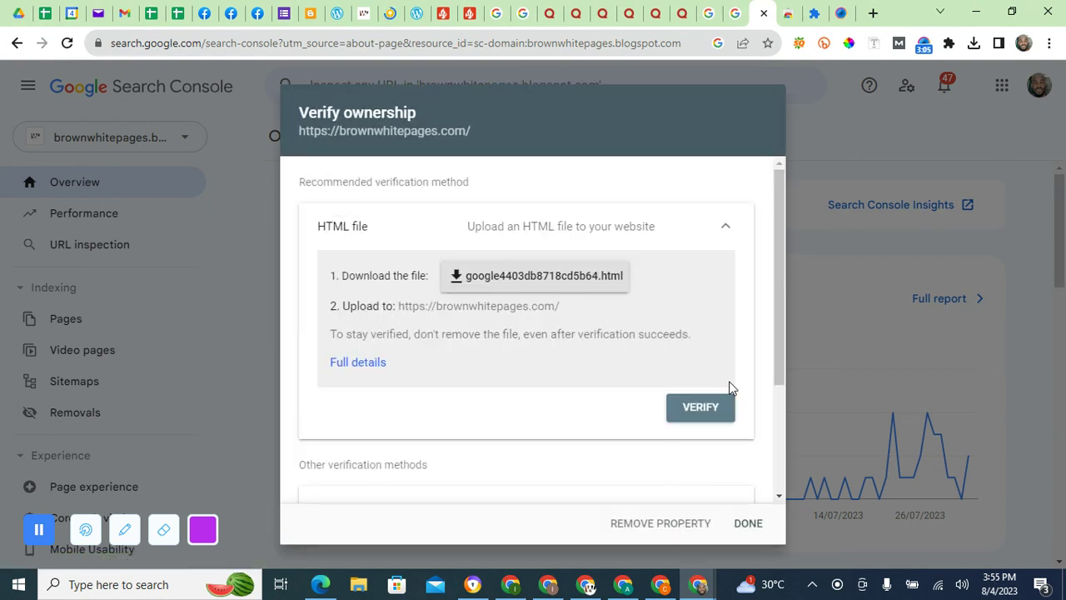
left_click(737, 230)
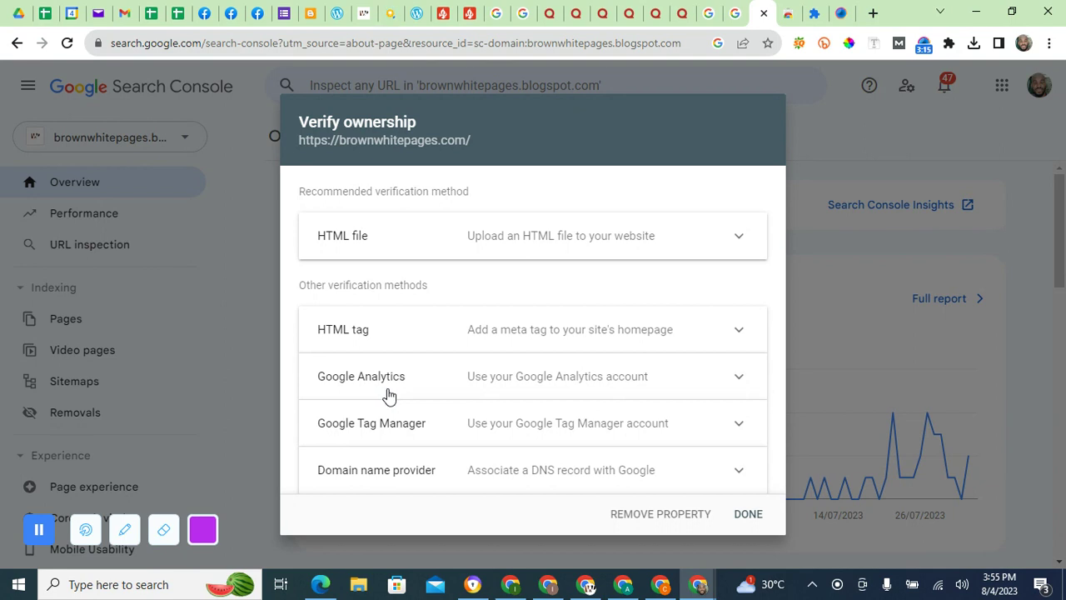
left_click(590, 375)
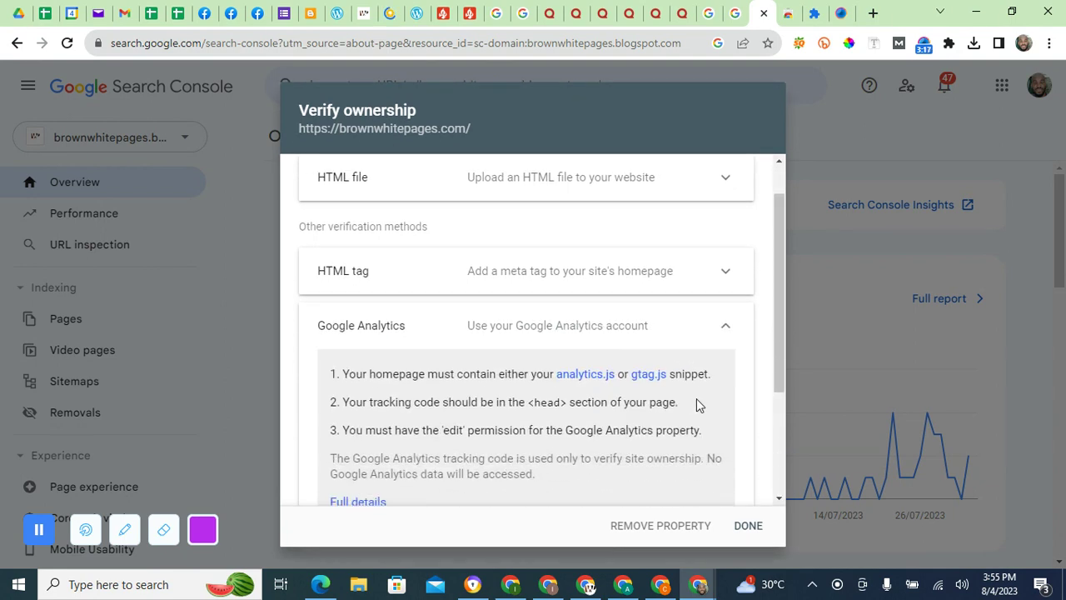
scroll(696, 399, "down", 3)
left_click(702, 374)
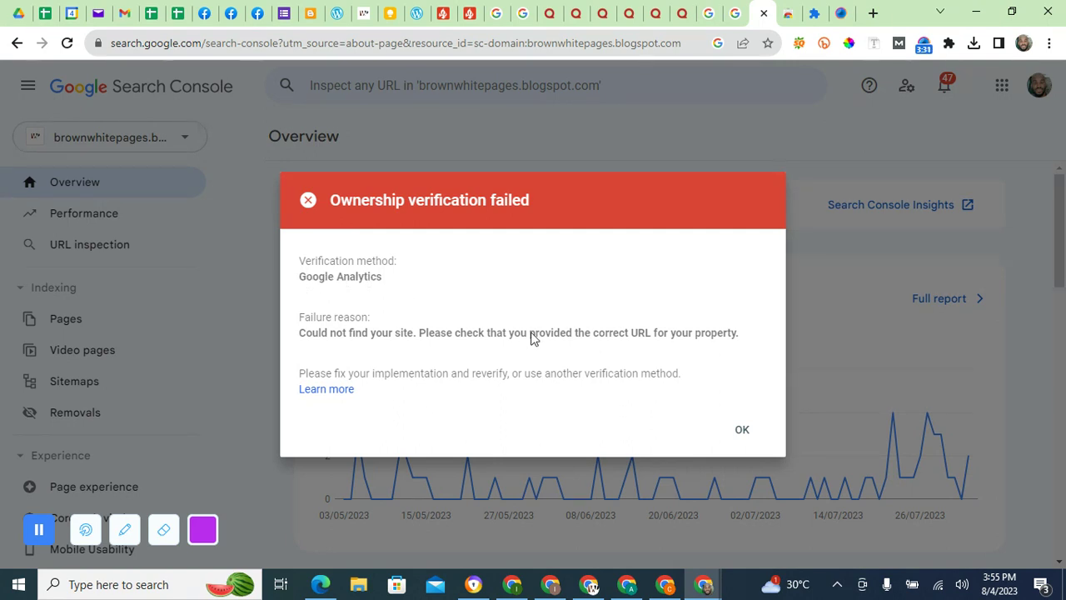
left_click(738, 437)
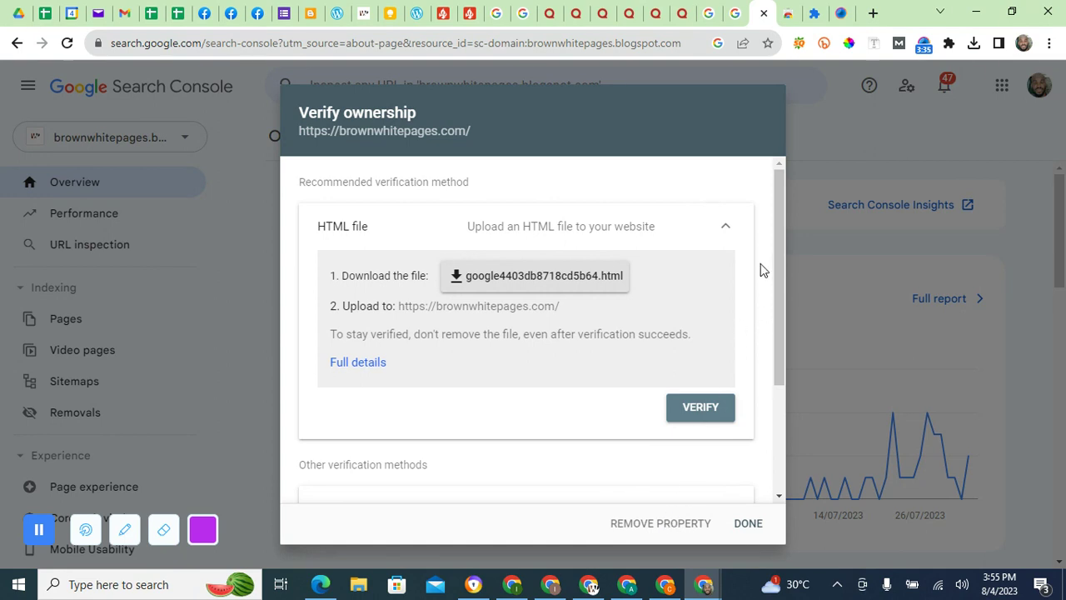
left_click(718, 239)
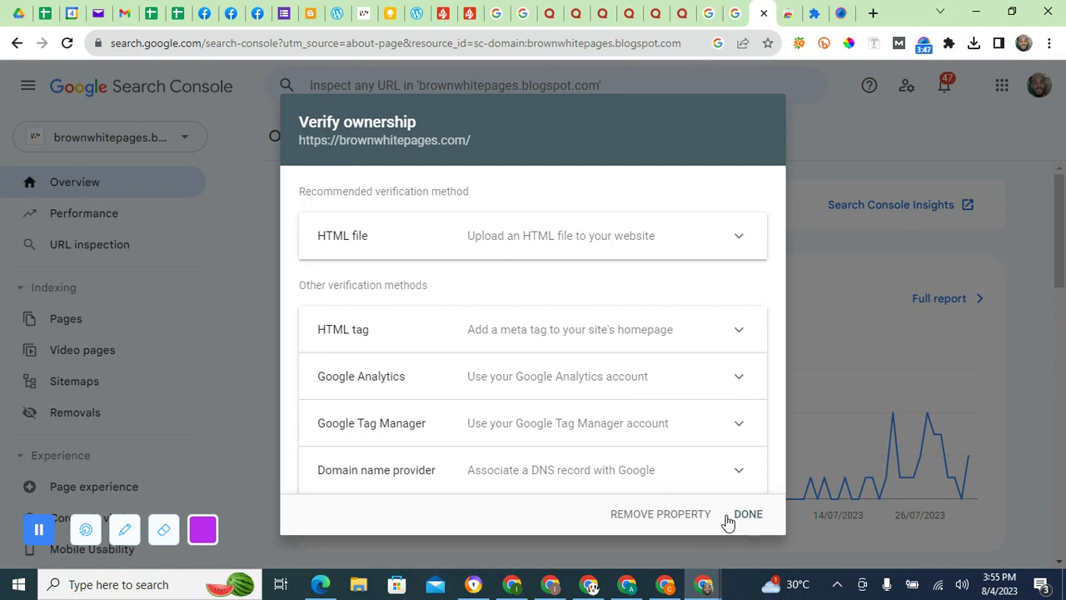
left_click(689, 515)
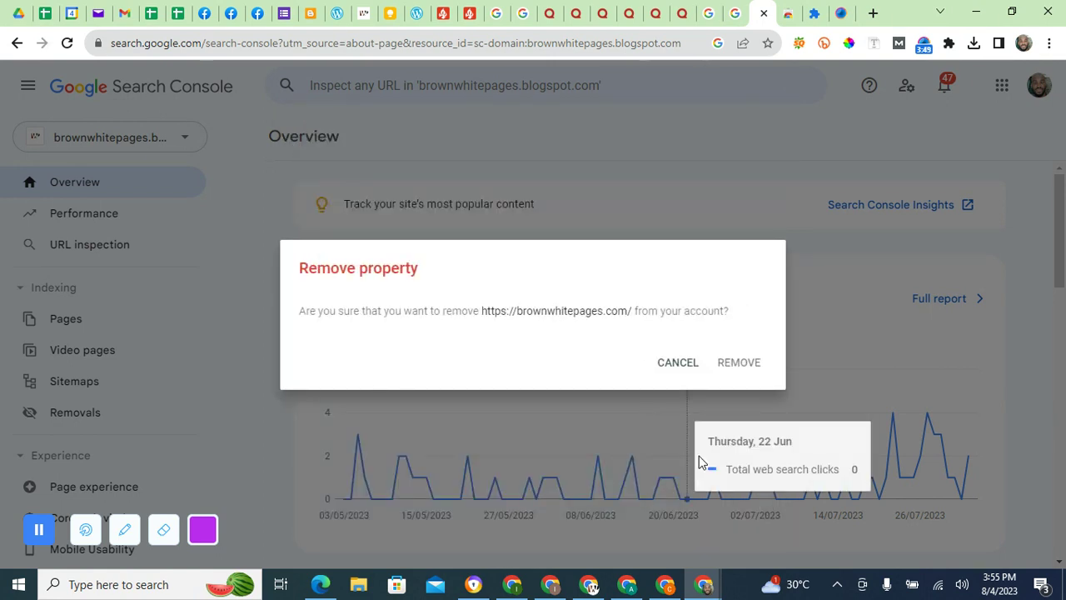
left_click(736, 367)
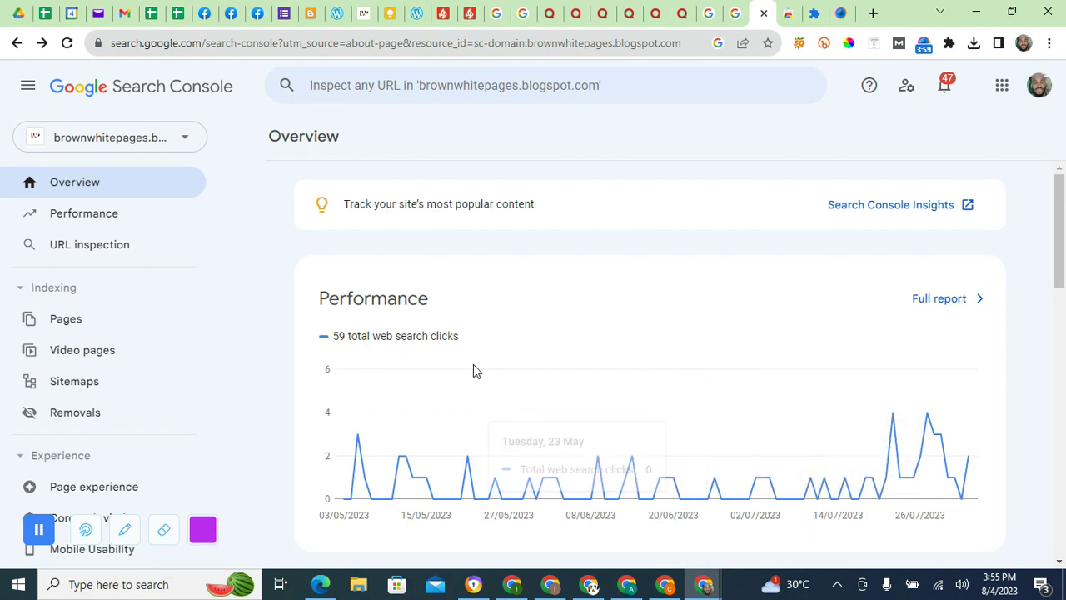
Examine the blog's performance and page indexing overview, as well as the details of its already submitted sitemap.xml.
scroll(472, 371, "down", 1)
scroll(446, 315, "down", 4)
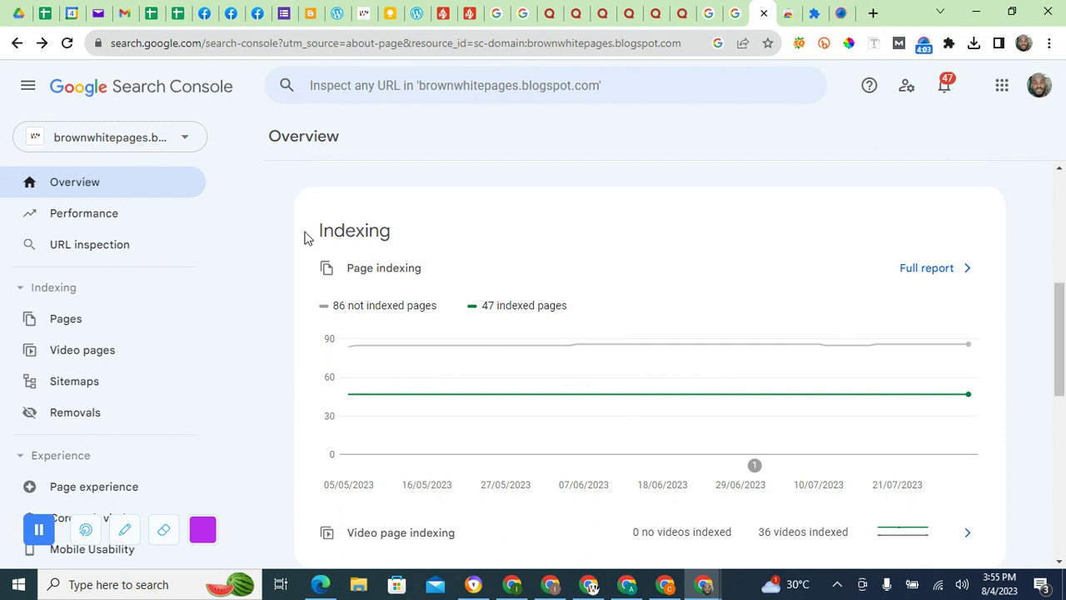
left_click_drag(315, 230, 413, 240)
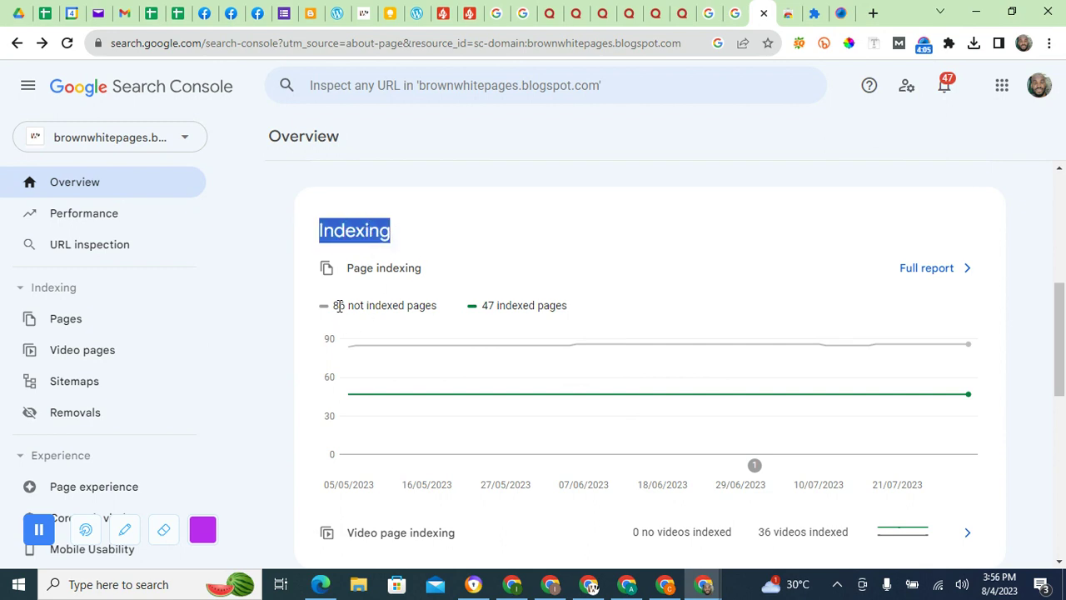
left_click_drag(484, 305, 596, 316)
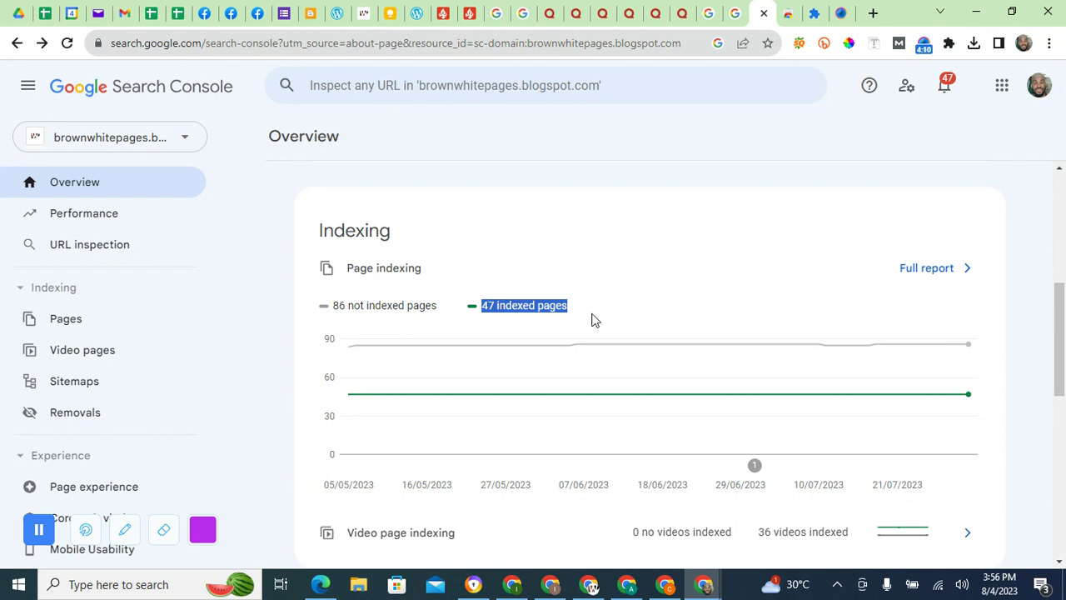
scroll(985, 280, "up", 5)
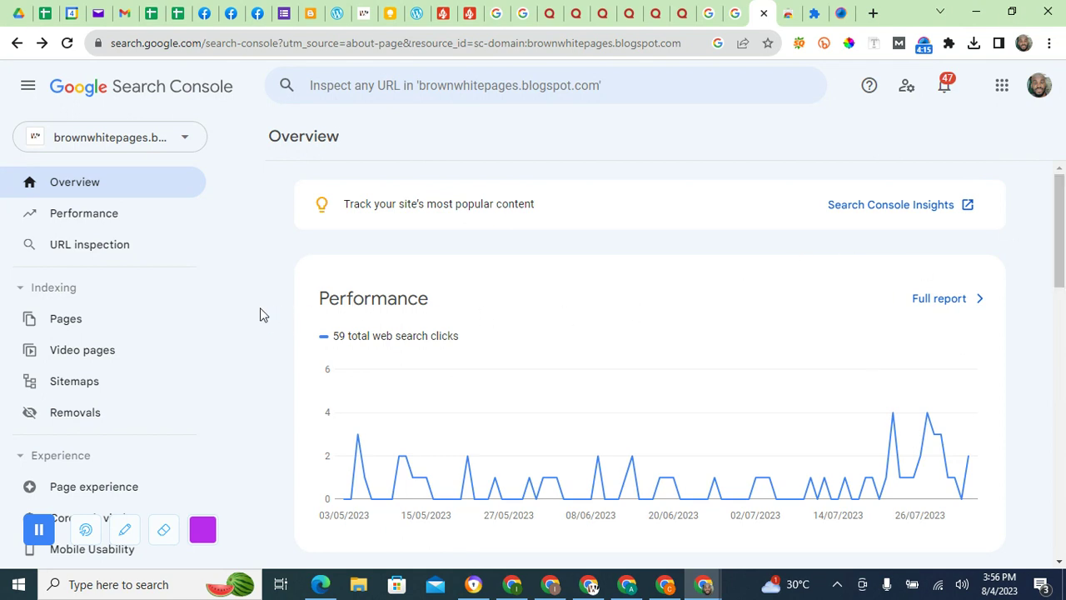
scroll(260, 308, "down", 1)
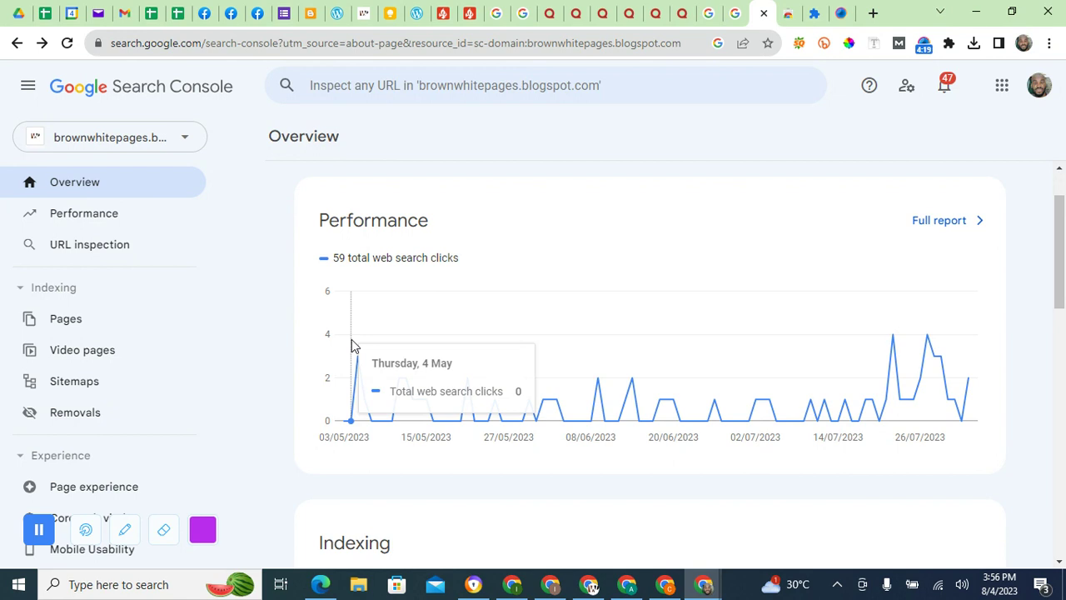
left_click(74, 383)
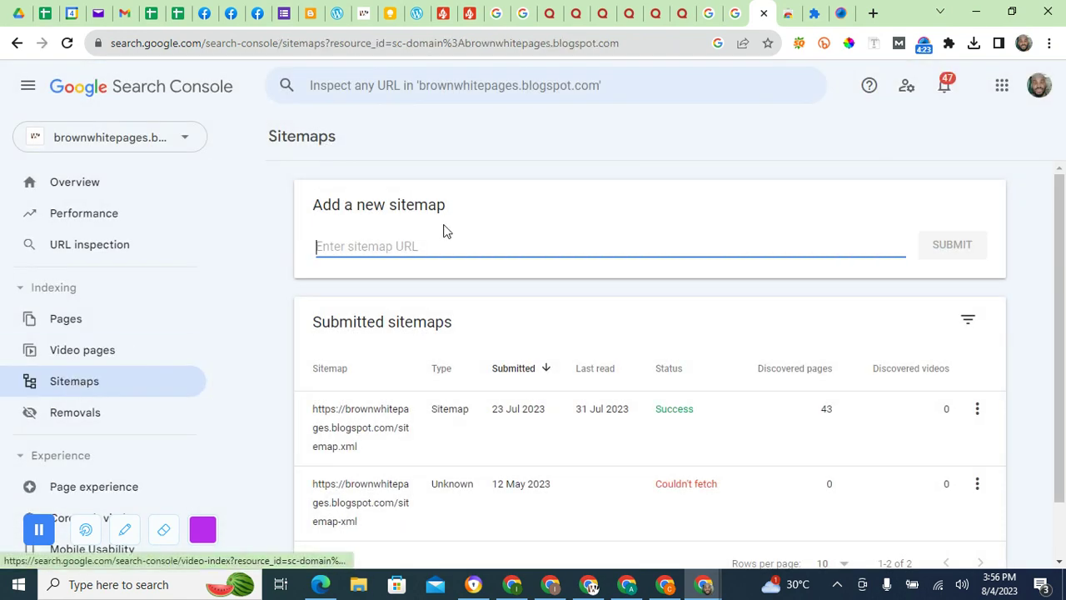
left_click_drag(364, 454, 318, 413)
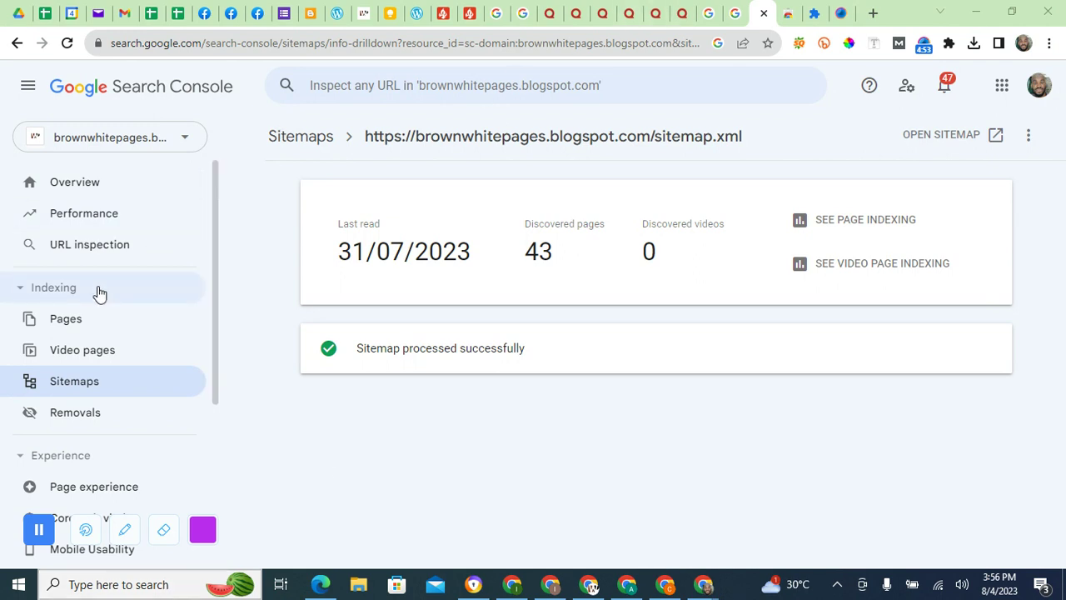
left_click(87, 390)
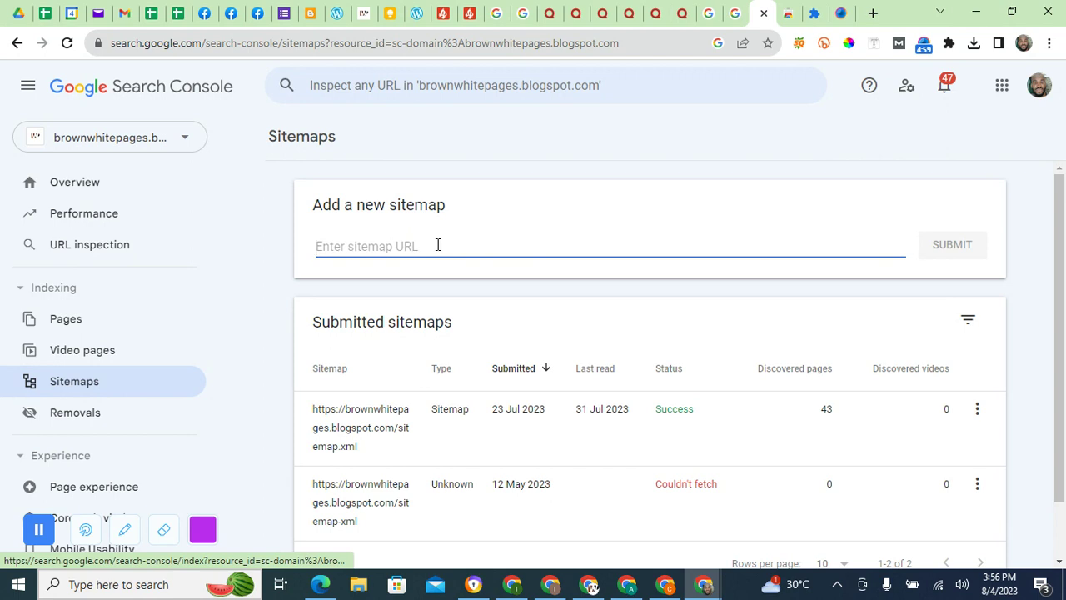
type("https://brownwhitepages.blogspot.com/")
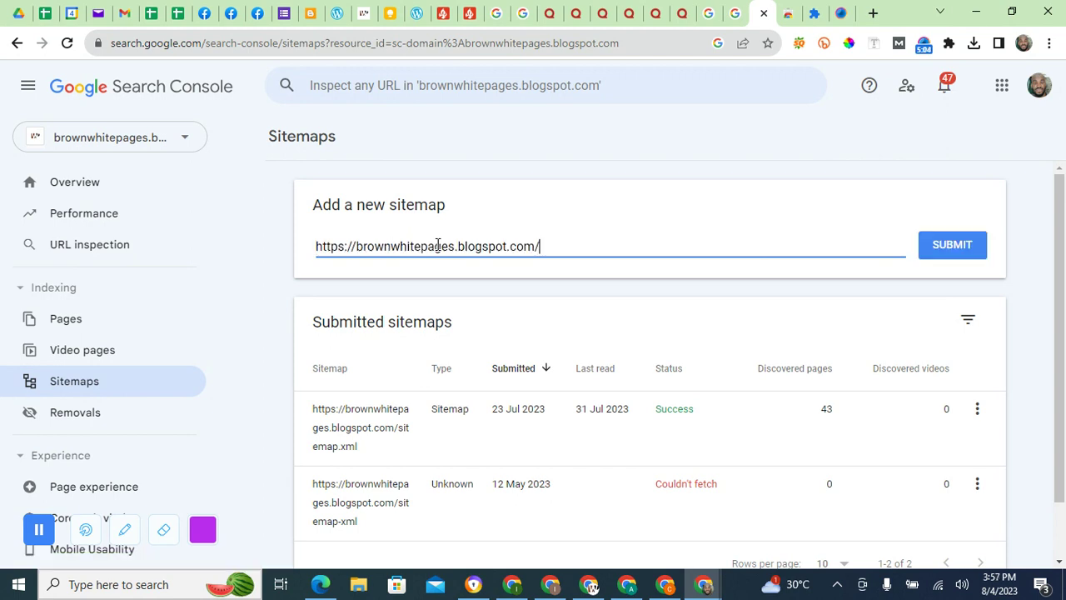
type("sitemap")
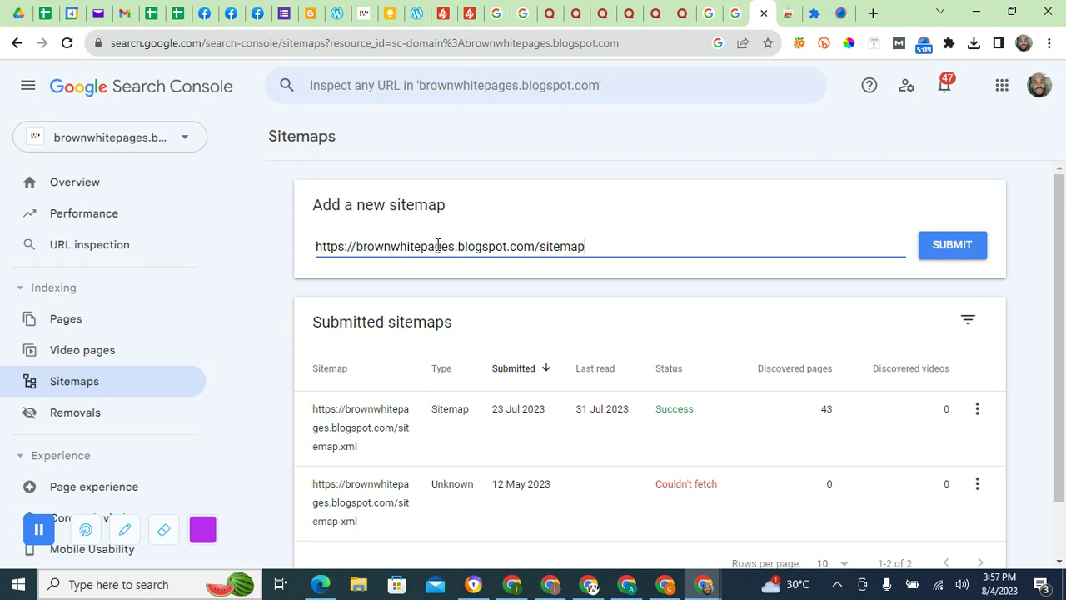
type(".xml")
left_click(954, 247)
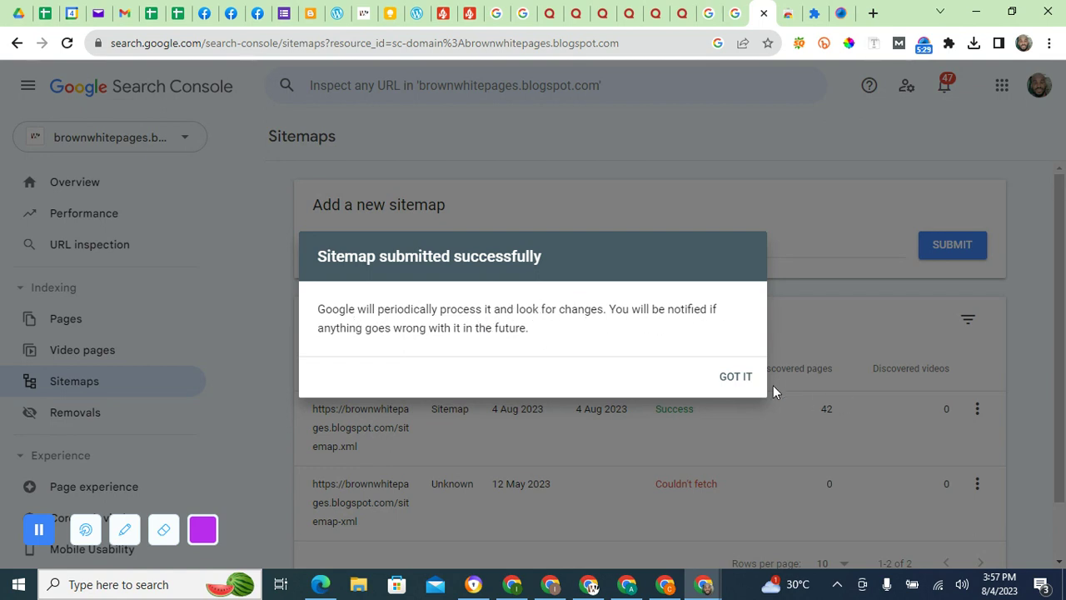
left_click(735, 382)
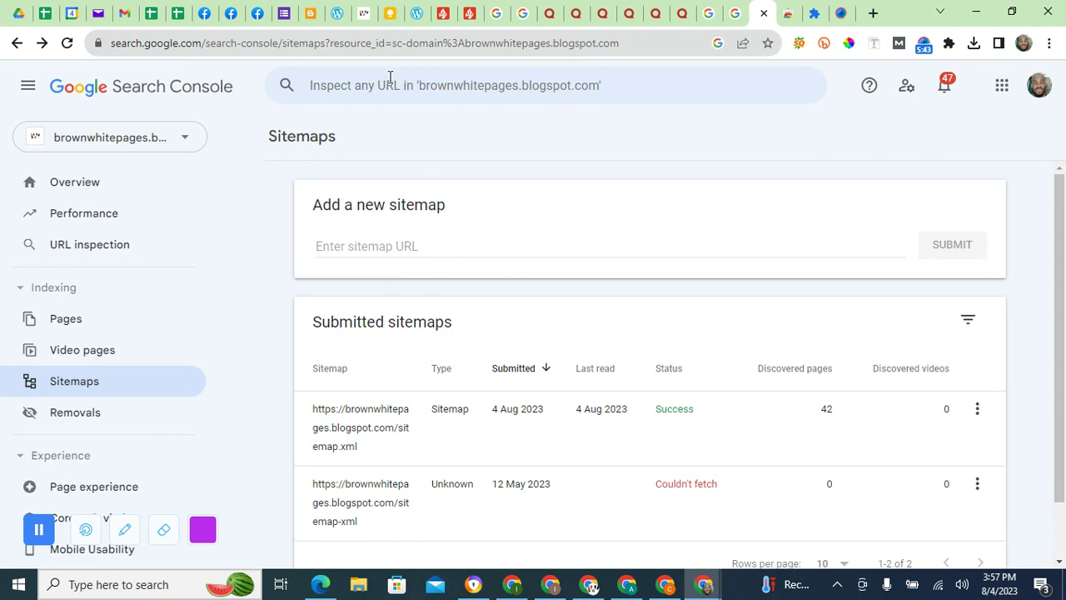
Copy the full address of the blog post about blocking and unblocking someone on Facebook Messenger.
left_click(354, 13)
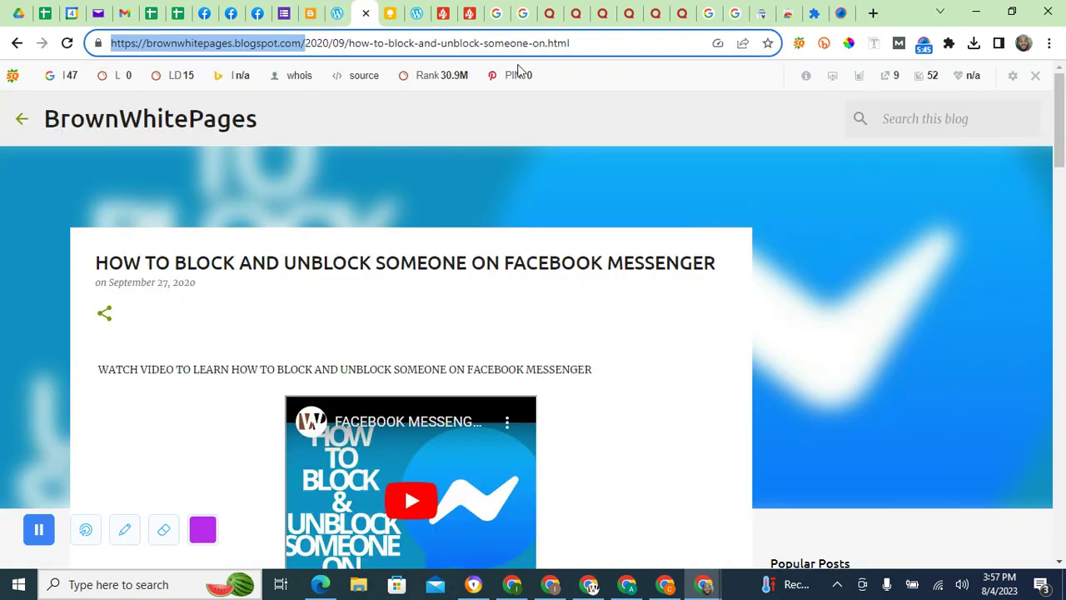
left_click(558, 43)
left_click_drag(584, 47, 121, 50)
right_click(121, 50)
left_click(162, 155)
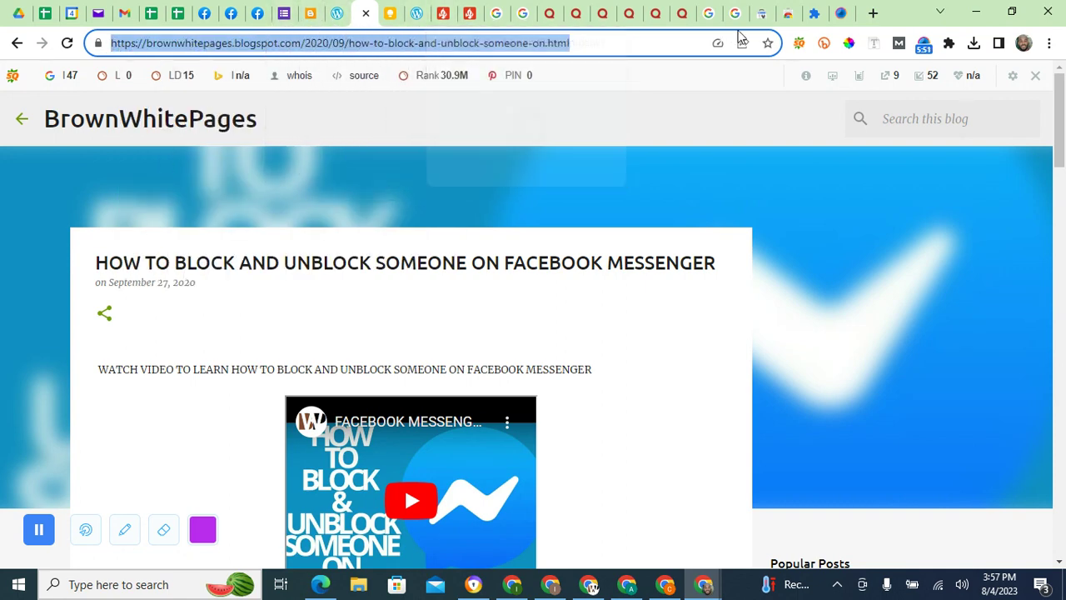
Inspect the copied post URL in Search Console and request indexing for it.
left_click(760, 16)
left_click(436, 83)
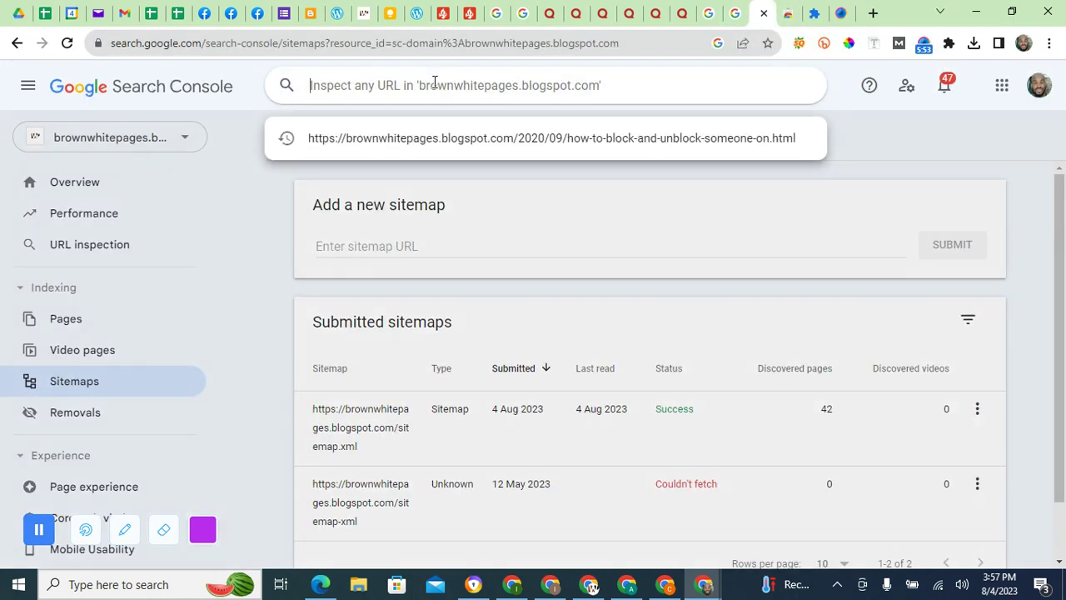
right_click(434, 83)
left_click(484, 206)
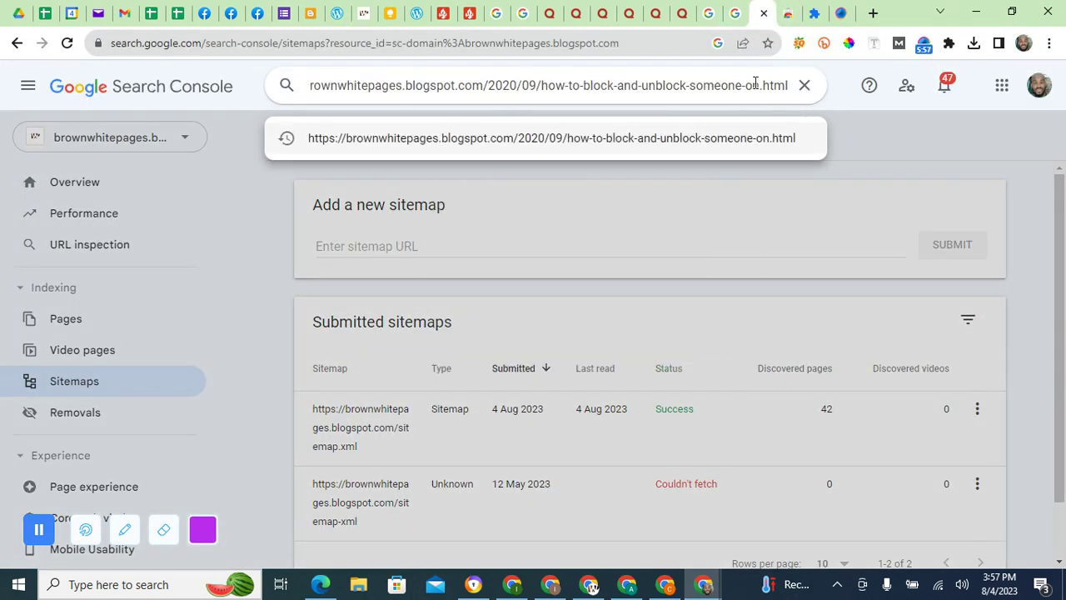
key("Return")
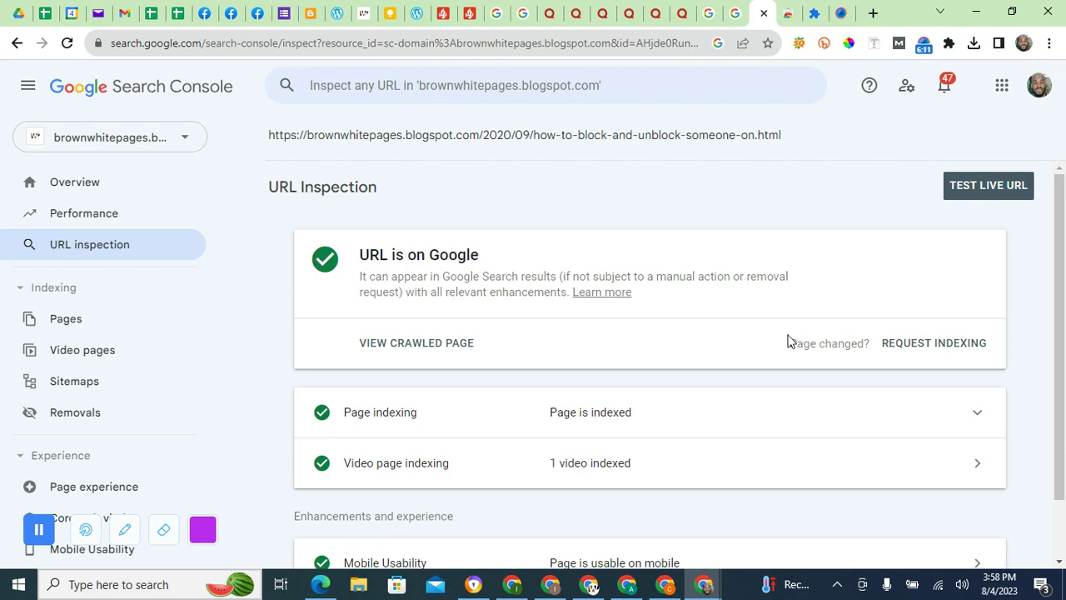
left_click(909, 349)
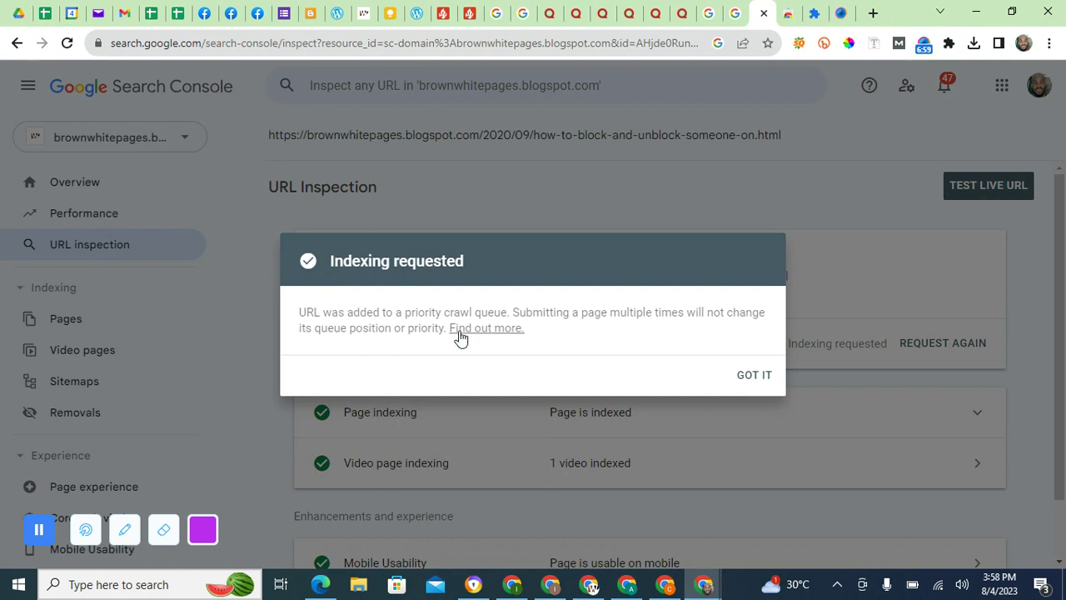
left_click(768, 376)
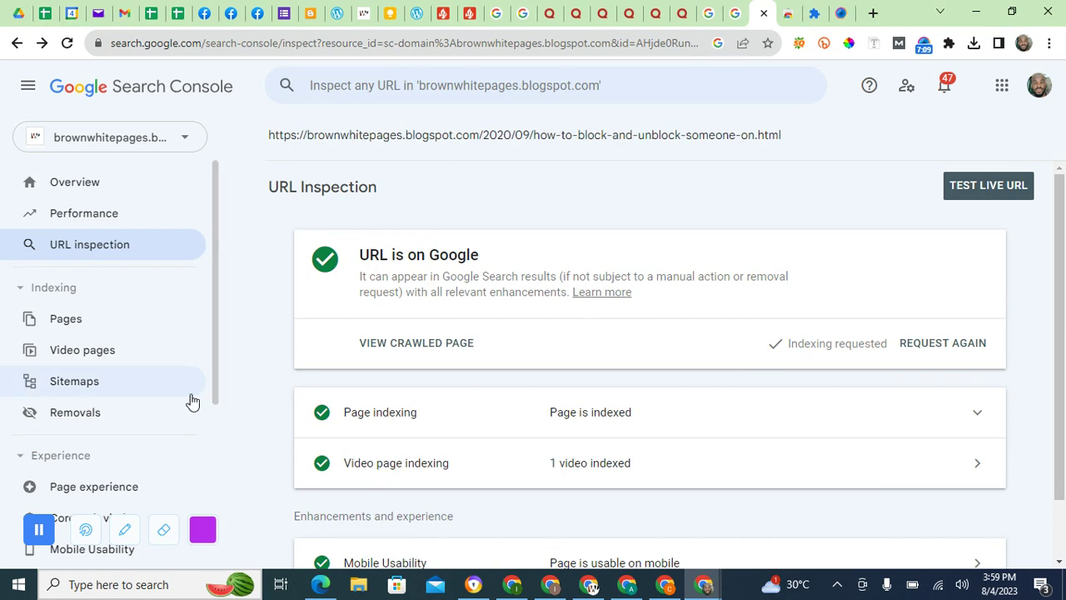
Examine the property's overview and its detailed Mobile Usability report.
left_click(83, 187)
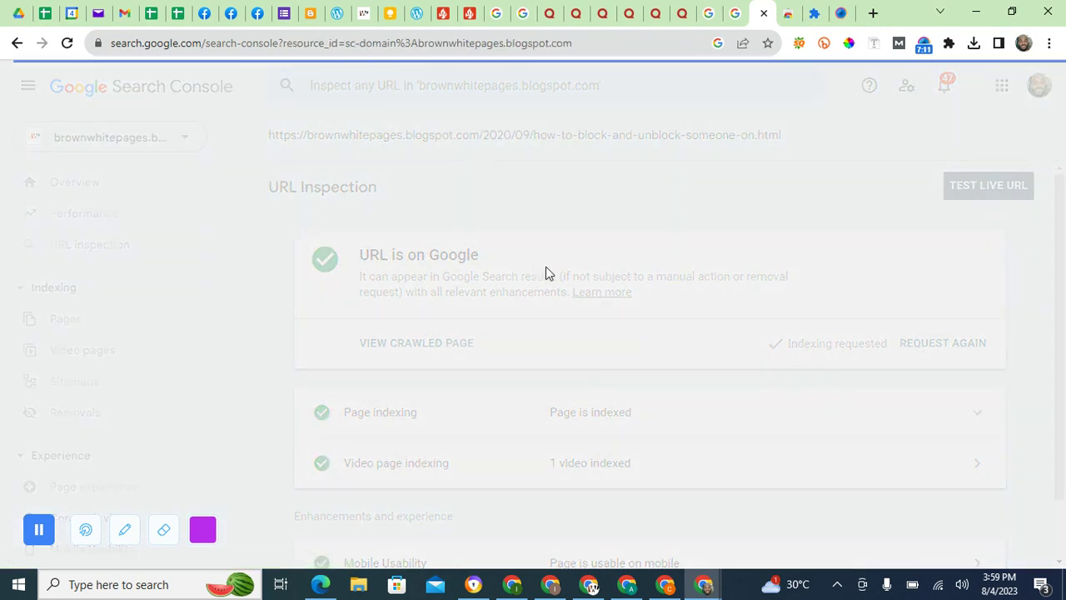
scroll(654, 331, "down", 8)
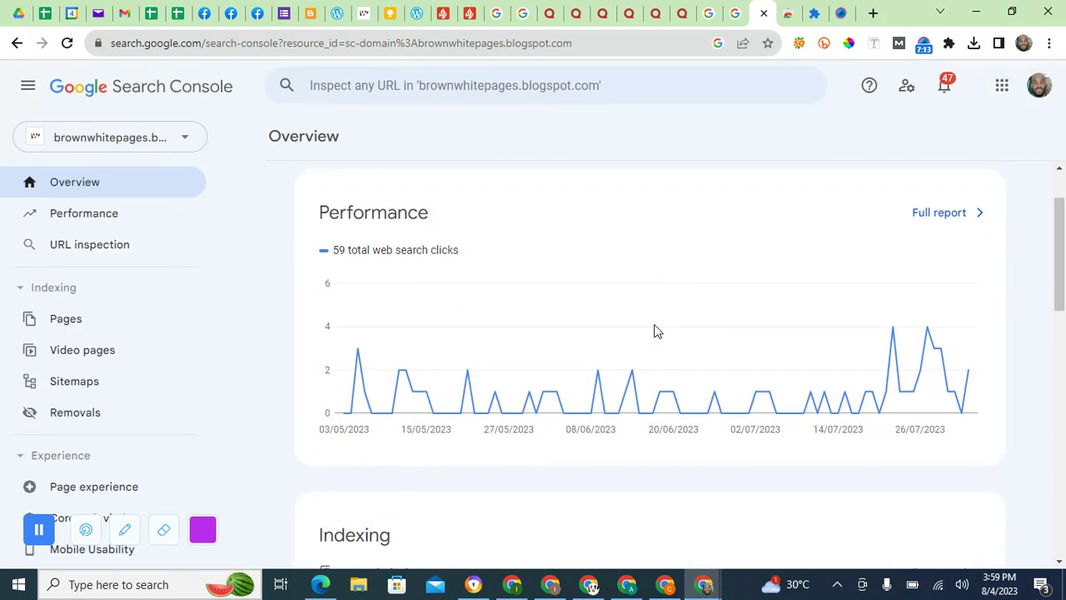
scroll(654, 331, "down", 4)
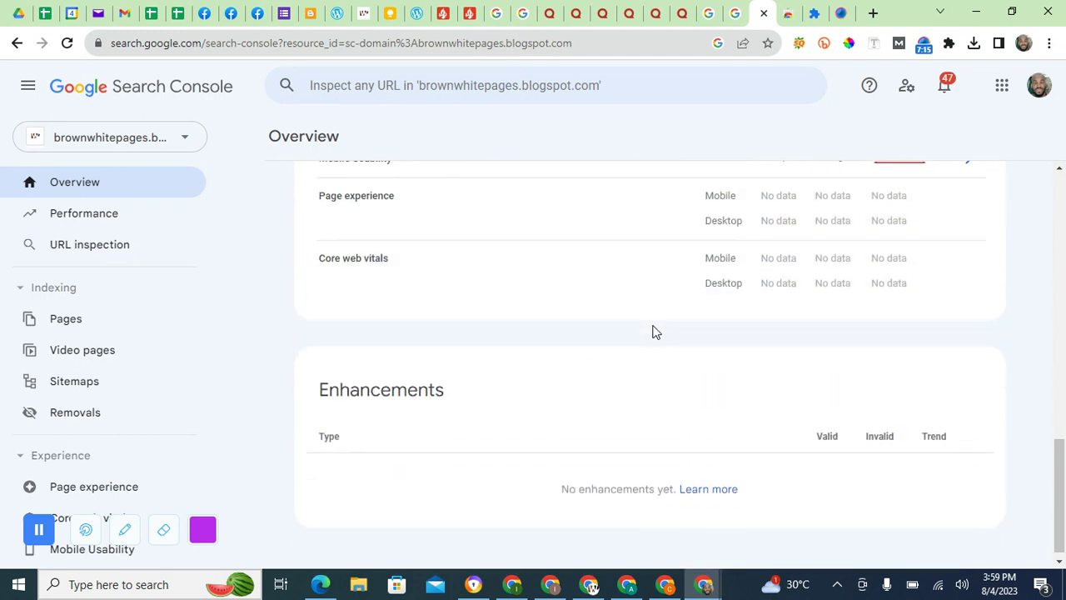
scroll(424, 322, "up", 2)
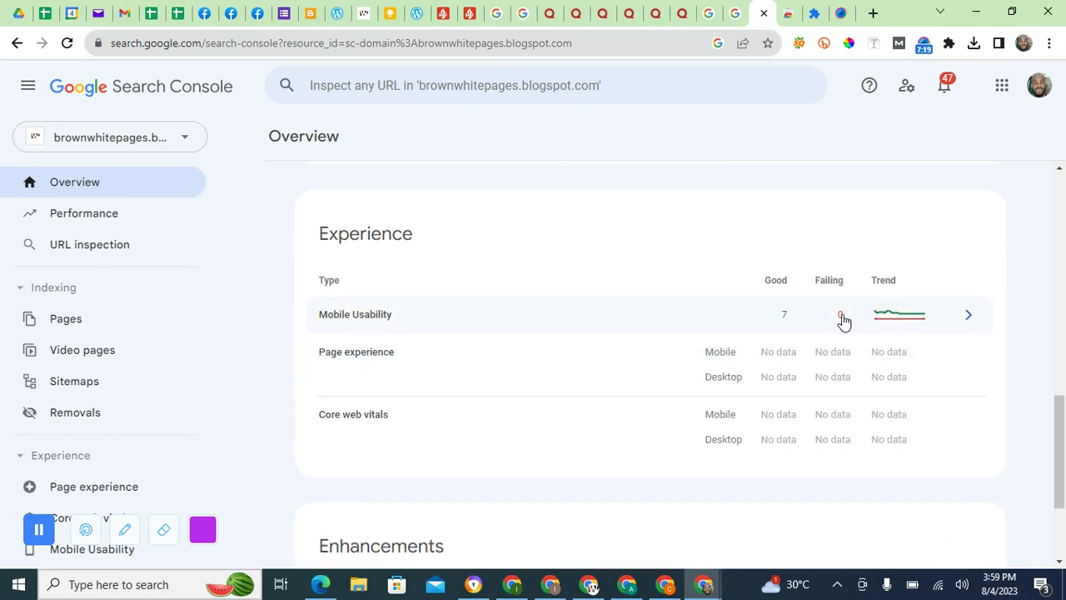
left_click(969, 317)
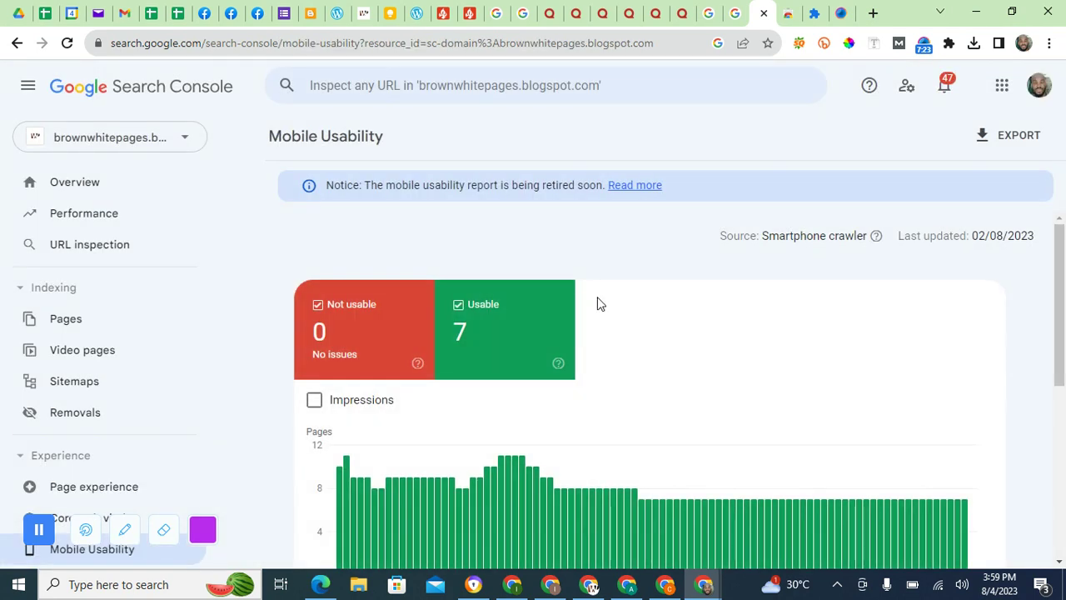
scroll(335, 344, "down", 5)
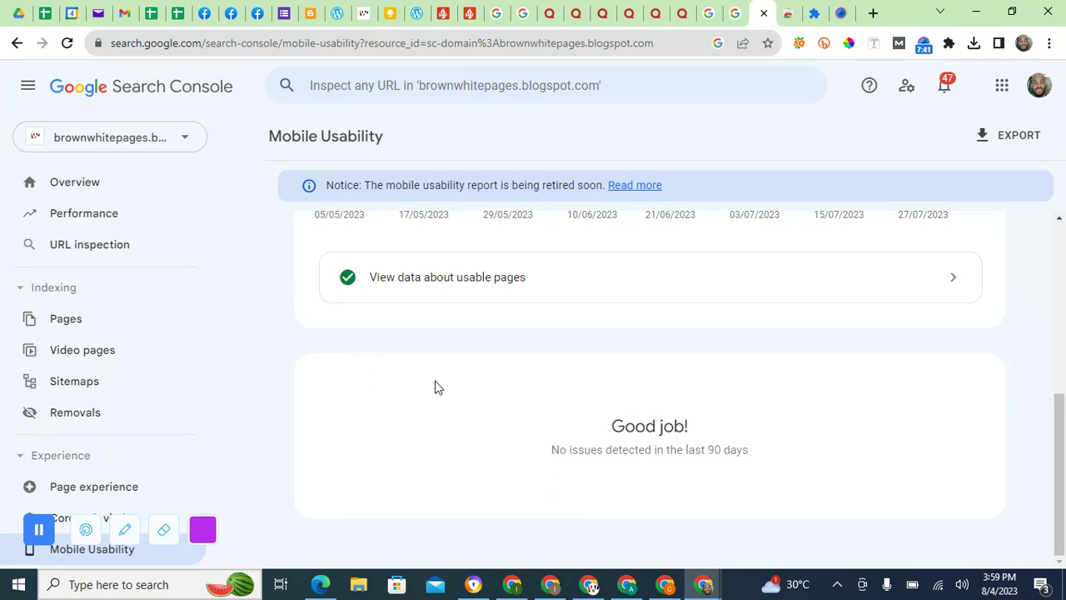
scroll(369, 341, "up", 5)
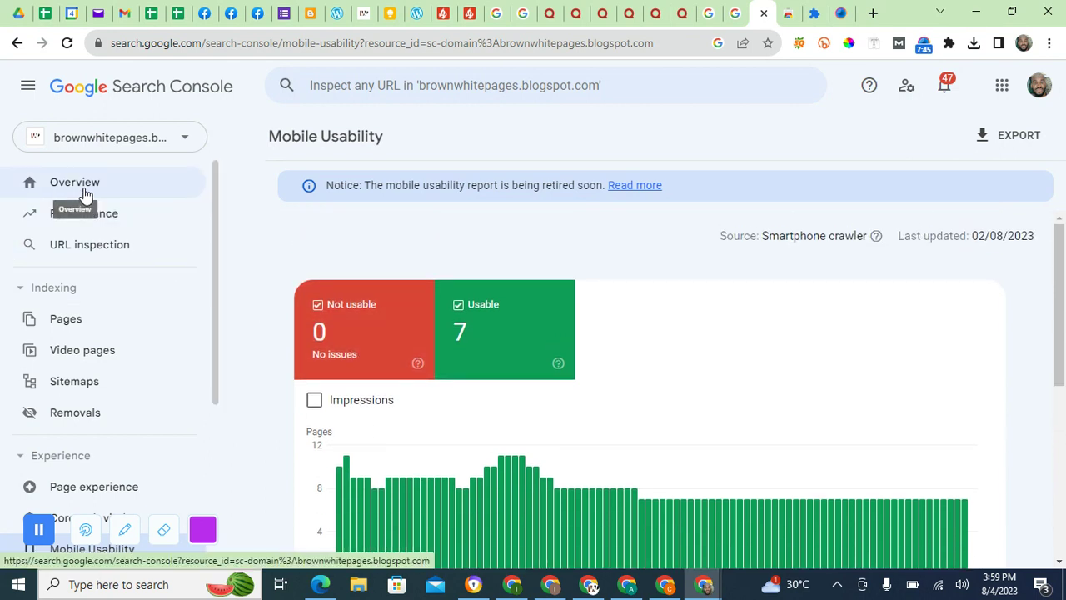
Open the full Performance report from the overview and examine its clicks and impressions chart and top queries.
left_click(84, 187)
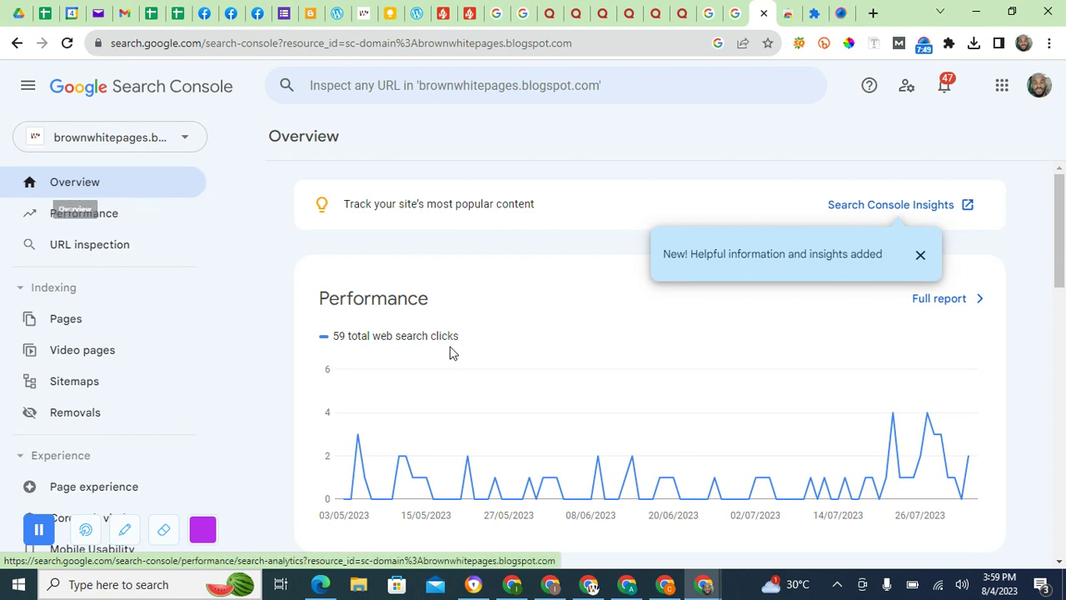
left_click(964, 302)
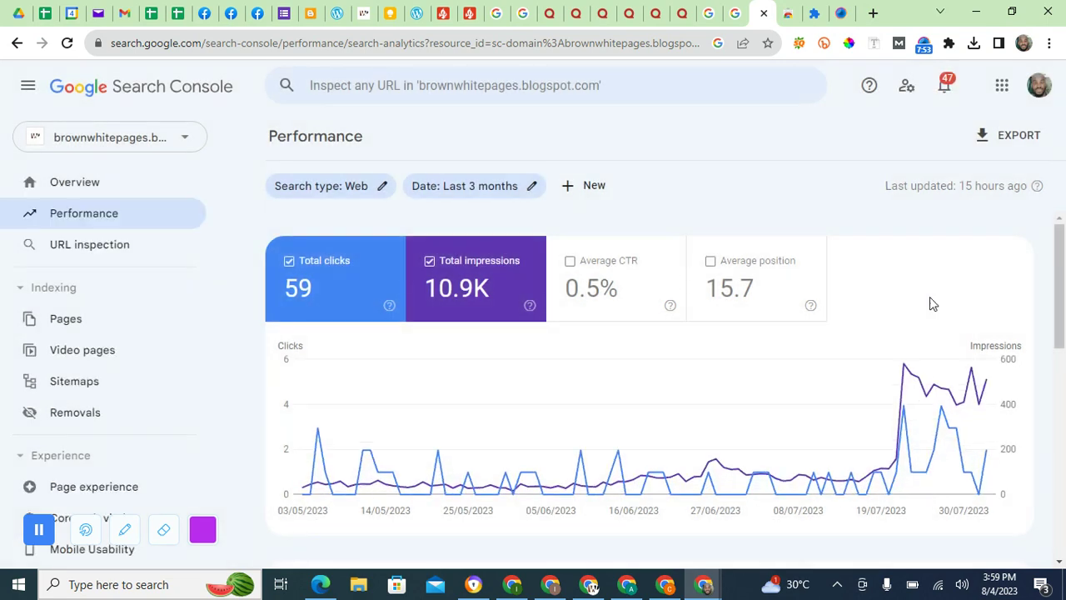
scroll(325, 287, "down", 1)
scroll(325, 279, "up", 1)
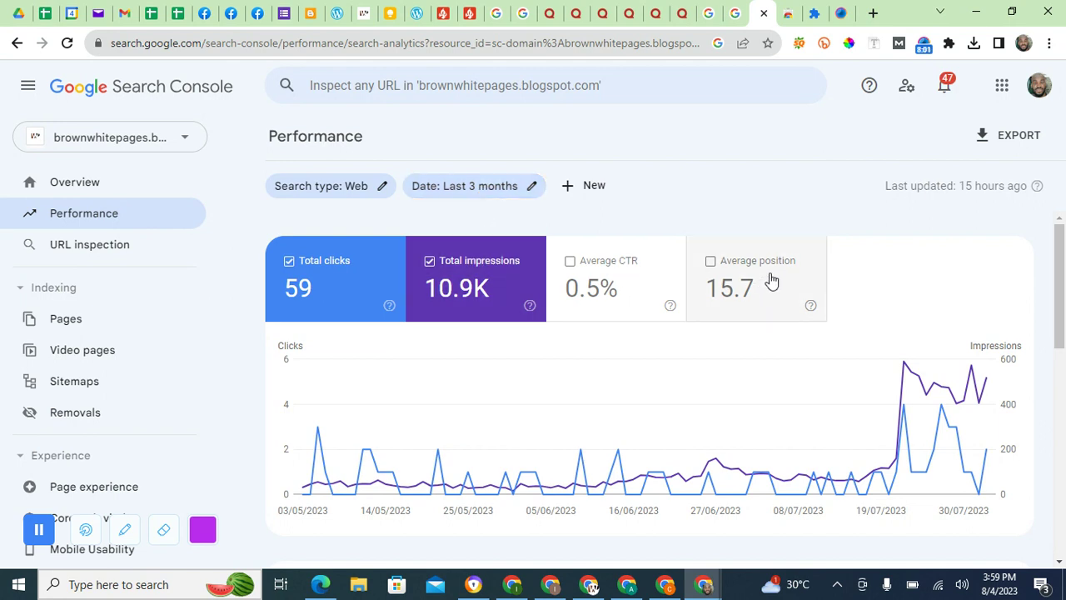
mouse_move(982, 404)
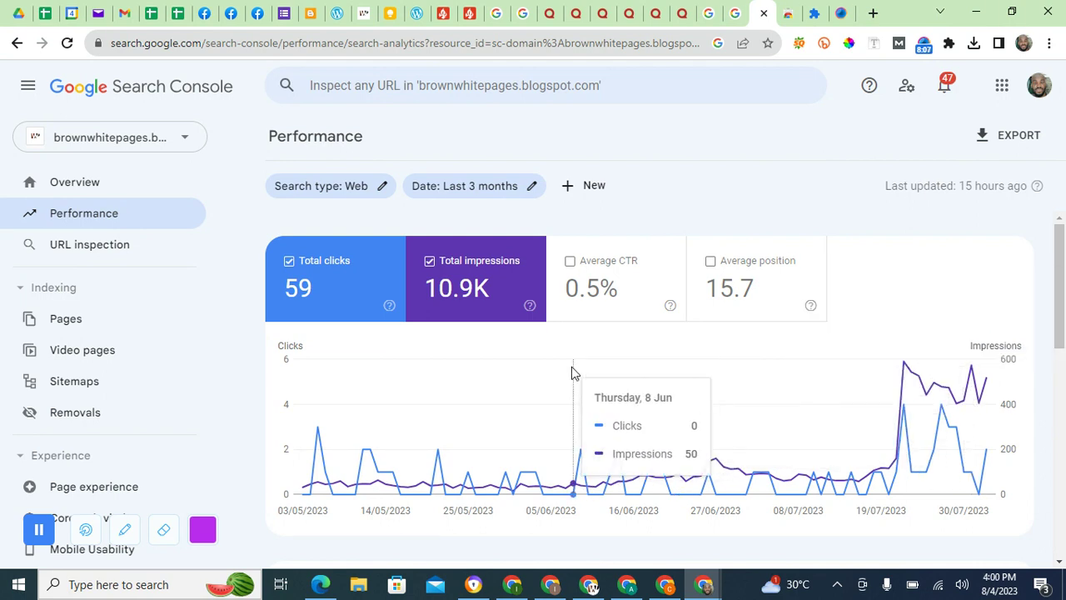
scroll(539, 366, "down", 1)
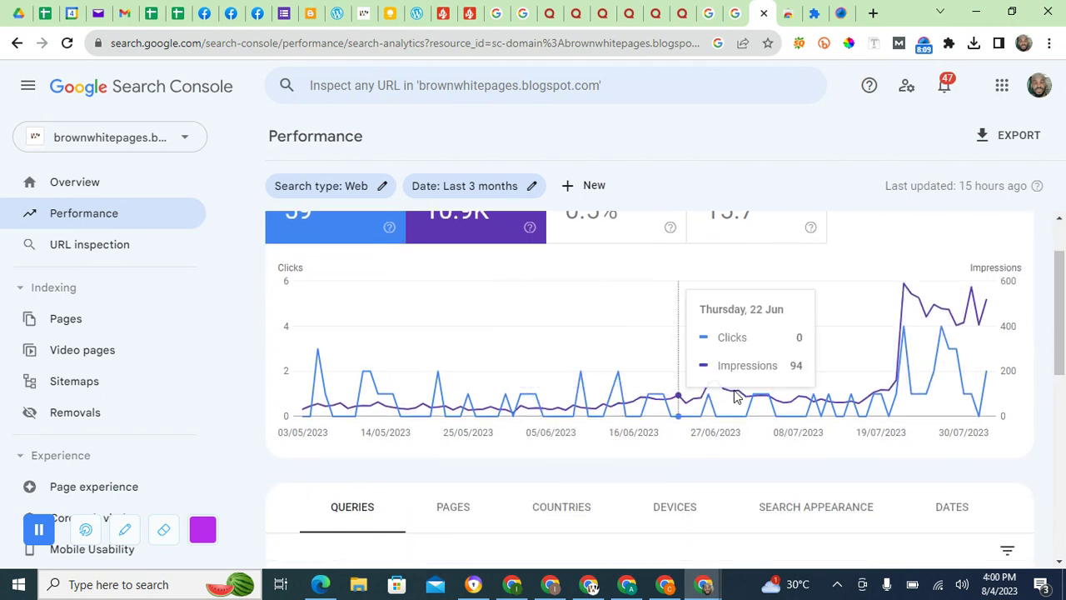
scroll(734, 394, "down", 2)
scroll(367, 416, "down", 2)
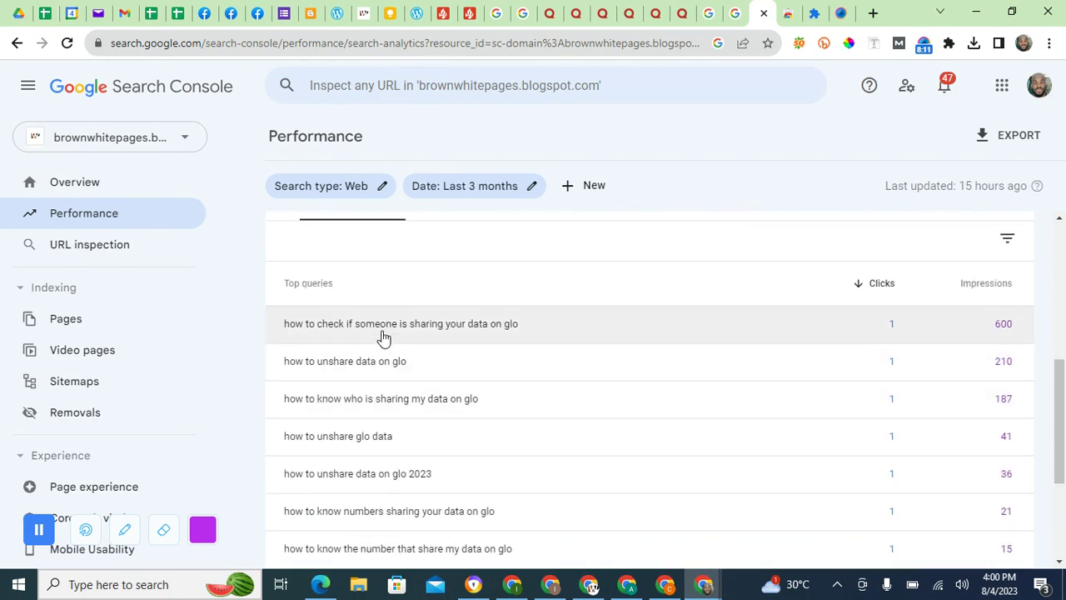
scroll(385, 512, "down", 1)
scroll(384, 512, "down", 1)
scroll(391, 469, "up", 3)
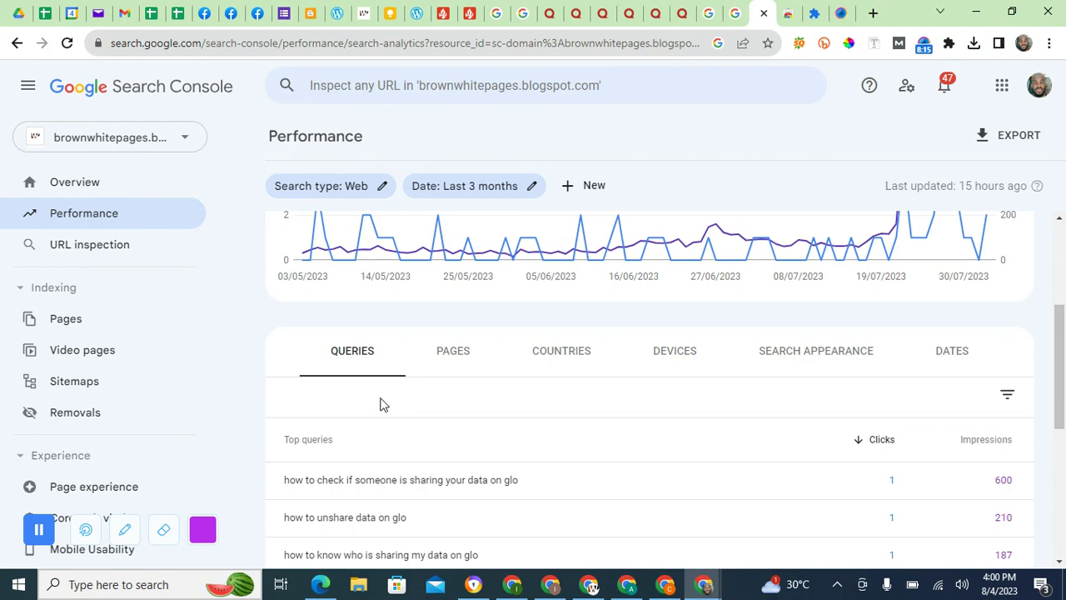
Examine the blog's search clicks and impressions broken down by pages, countries and devices.
left_click(453, 357)
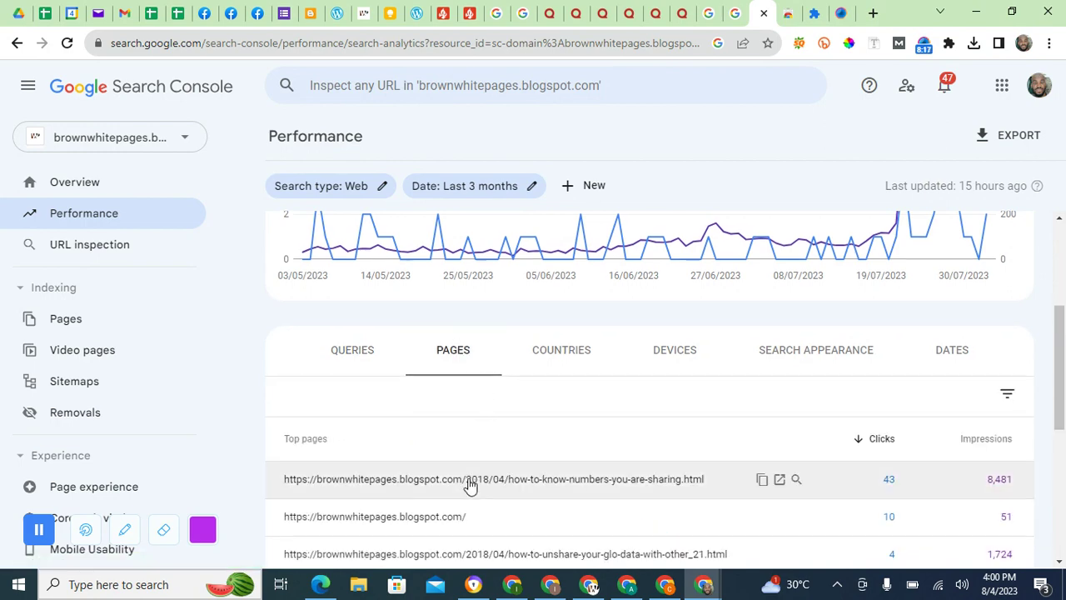
scroll(469, 486, "down", 3)
scroll(470, 485, "up", 4)
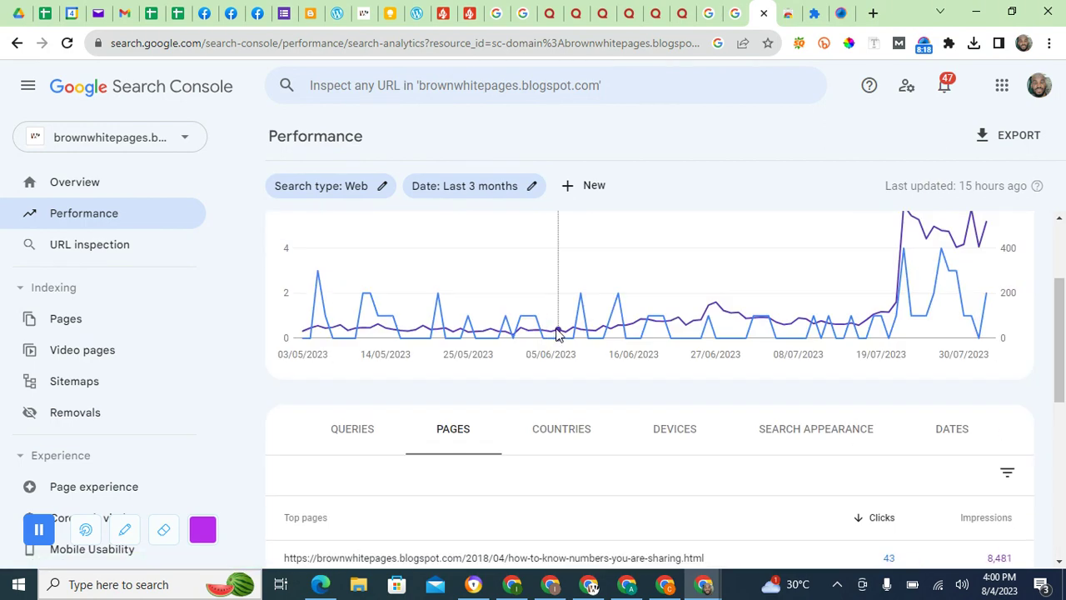
left_click(554, 431)
scroll(502, 445, "down", 3)
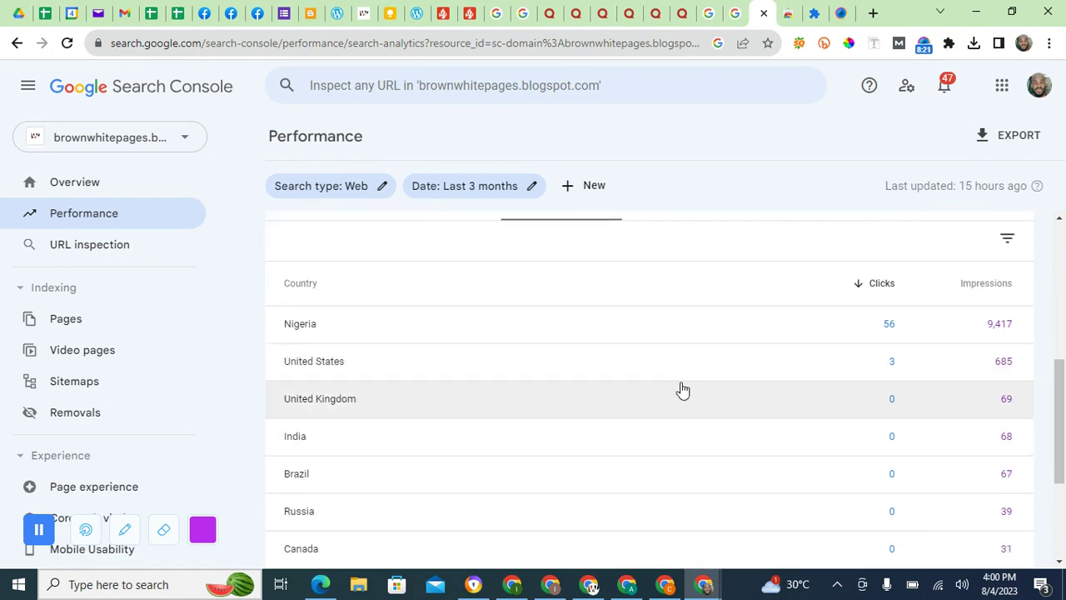
scroll(881, 365, "up", 2)
left_click(685, 350)
scroll(714, 397, "down", 1)
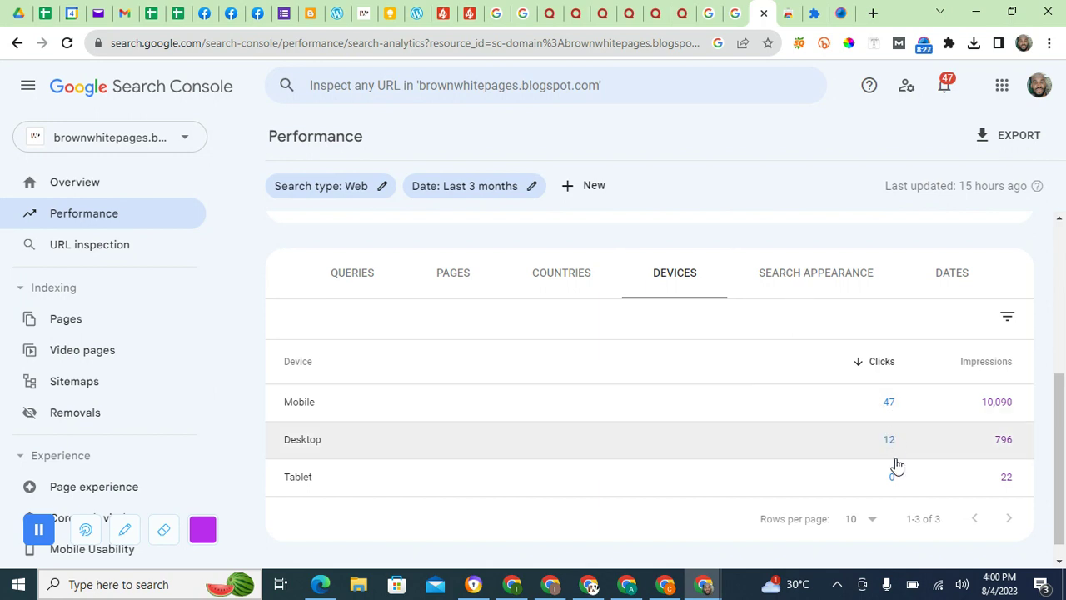
Review the performance breakdowns by search appearance and dates, along with the daily clicks and impressions chart.
left_click(844, 288)
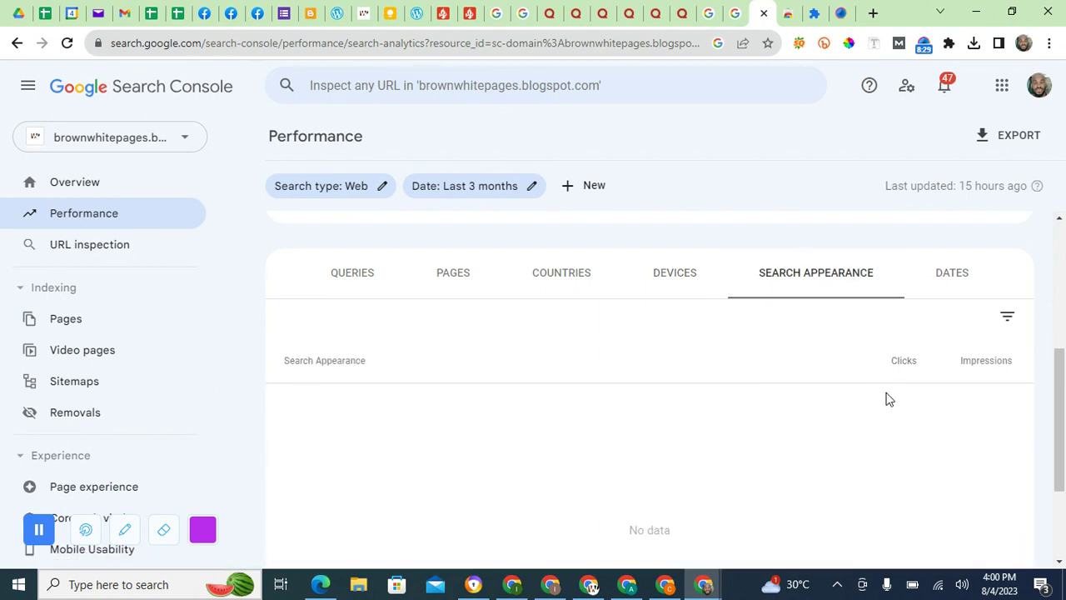
left_click(957, 286)
scroll(961, 416, "down", 1)
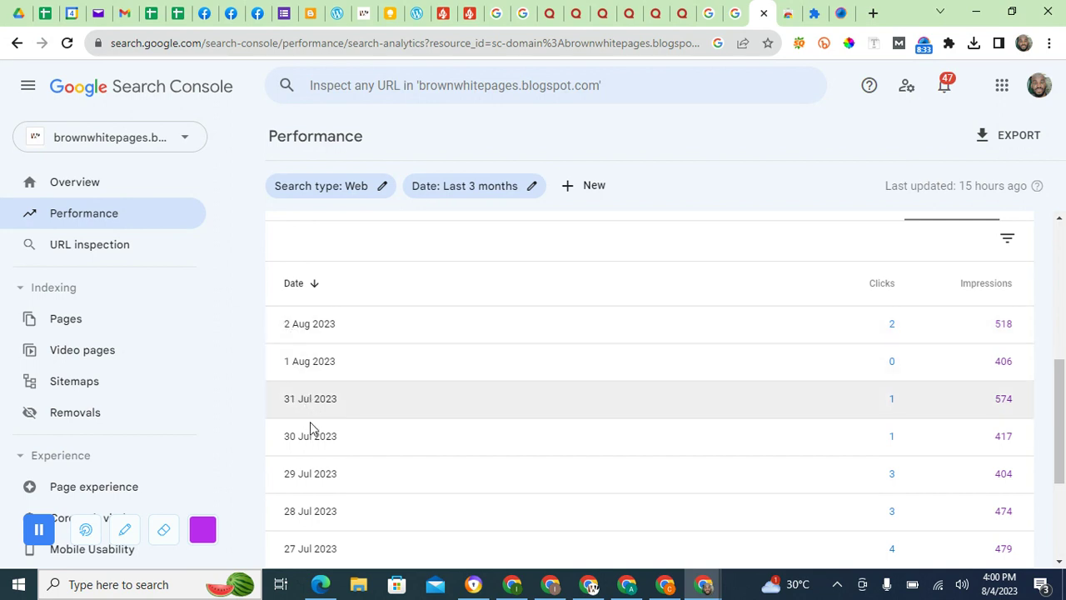
scroll(304, 516, "down", 2)
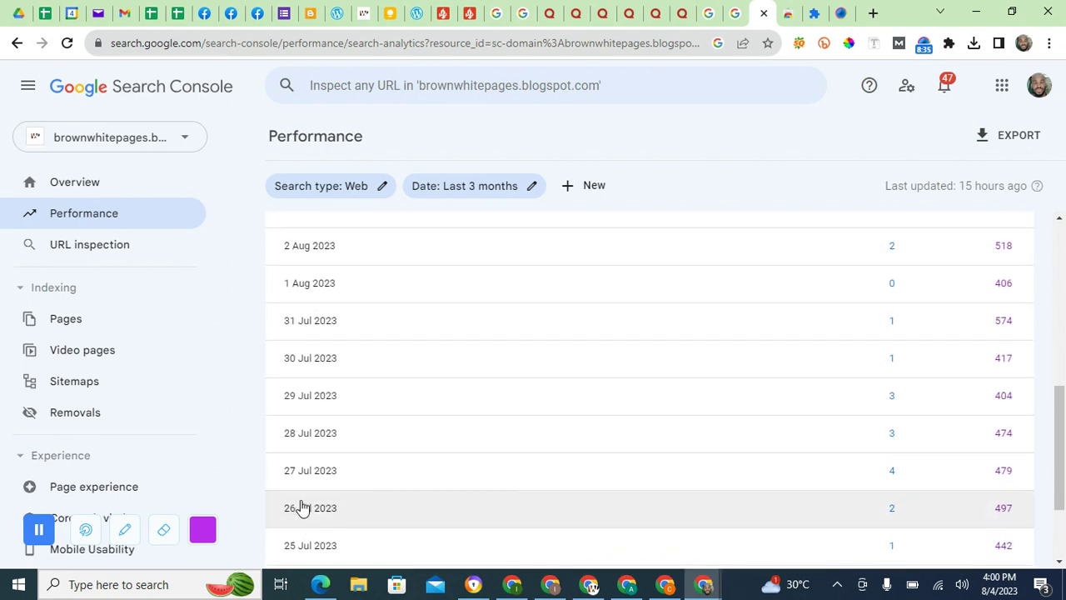
scroll(304, 508, "up", 2)
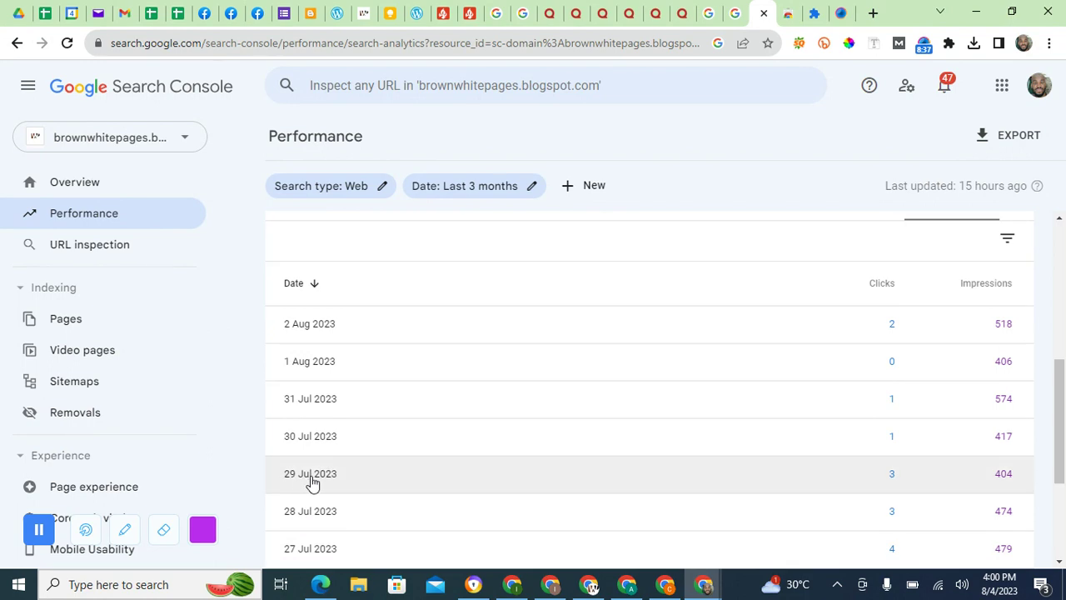
scroll(312, 482, "up", 5)
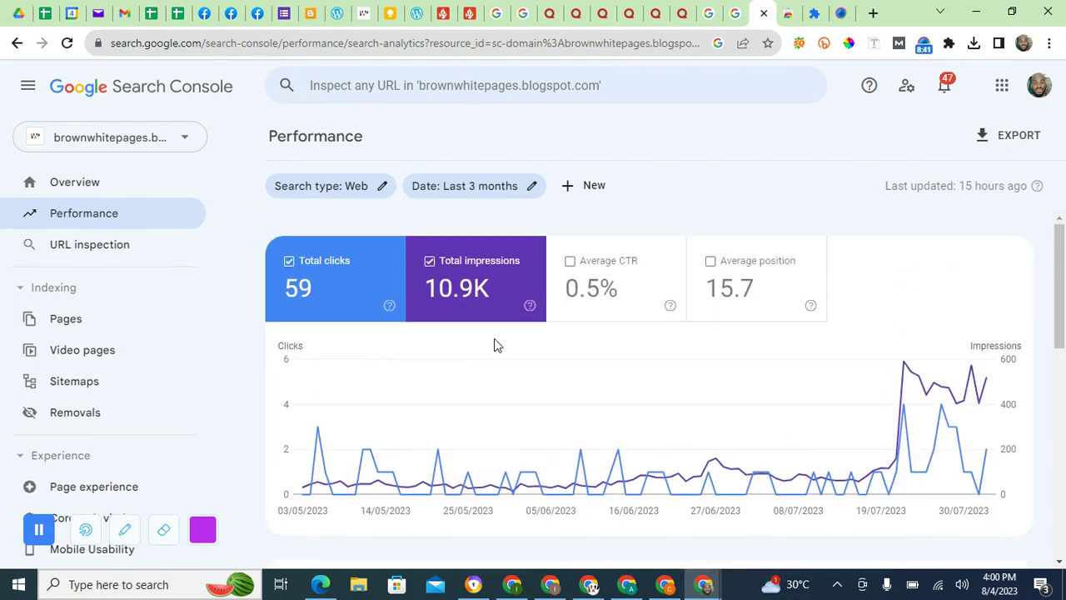
mouse_move(779, 375)
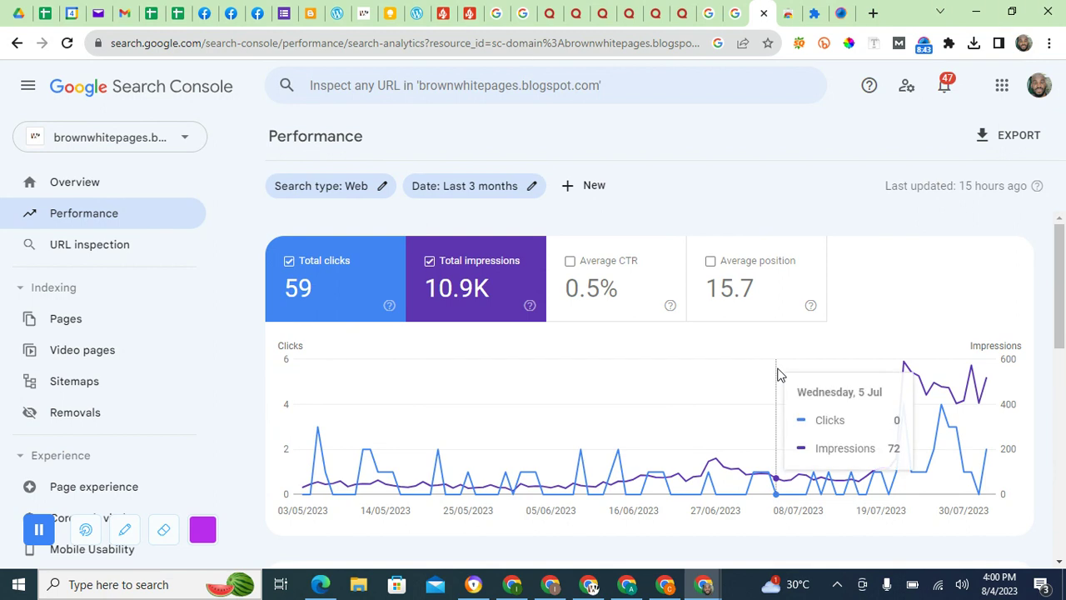